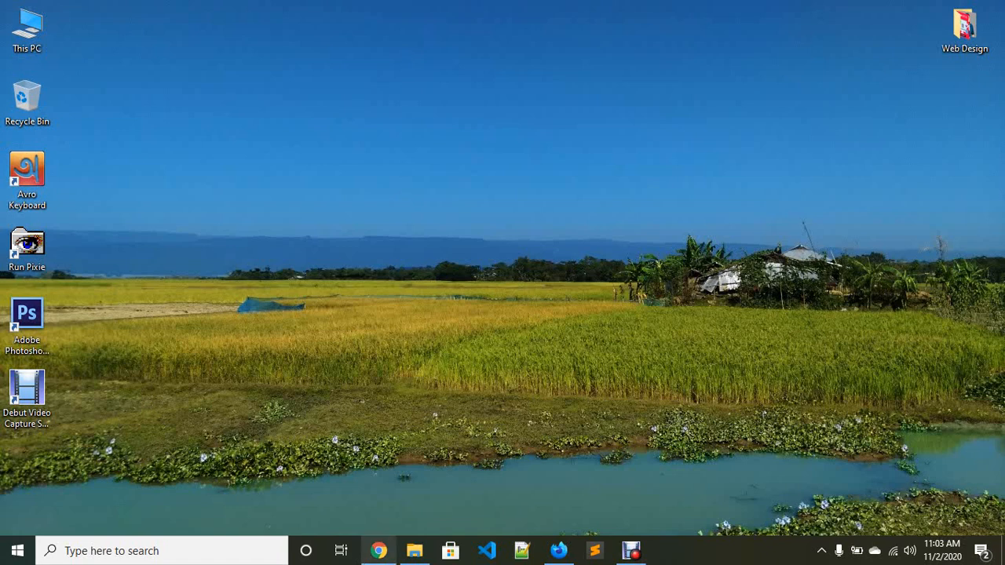
Step: Switch to Chrome and open the Online File Manager from the Files section of the hosting control panel
left_click(379, 550)
scroll(392, 314, "down", 3)
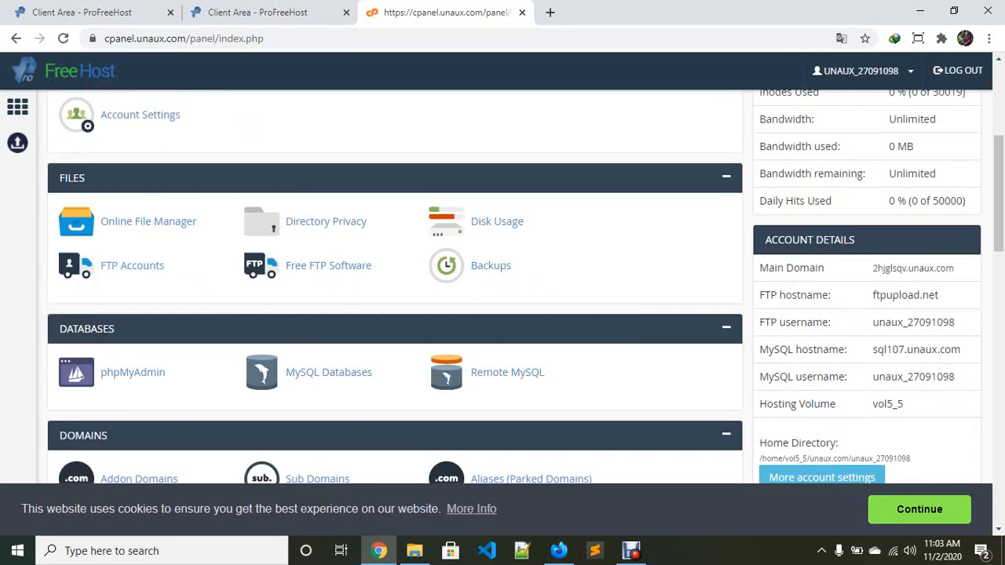
scroll(393, 314, "down", 1)
scroll(392, 314, "up", 1)
scroll(392, 314, "down", 1)
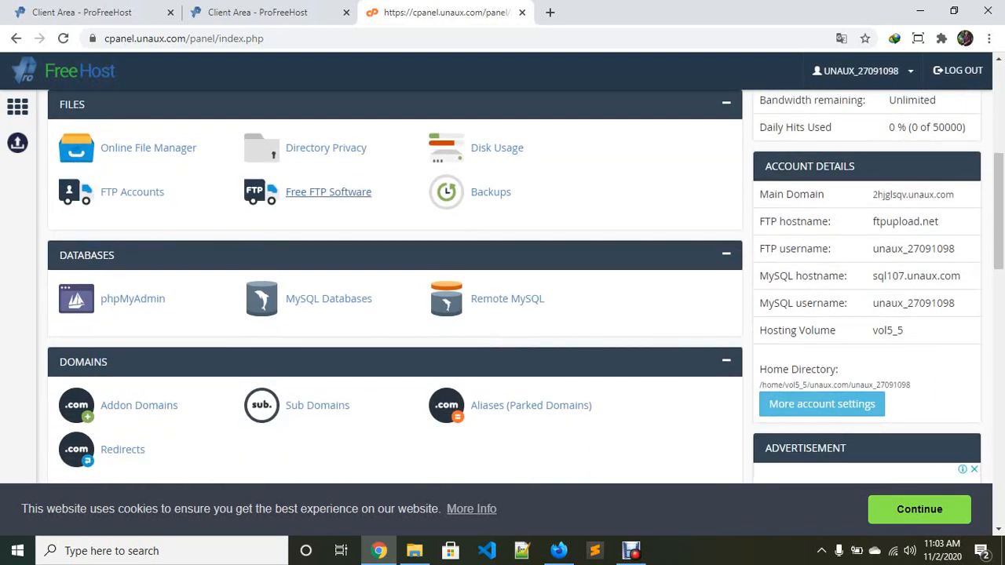
scroll(393, 314, "up", 3)
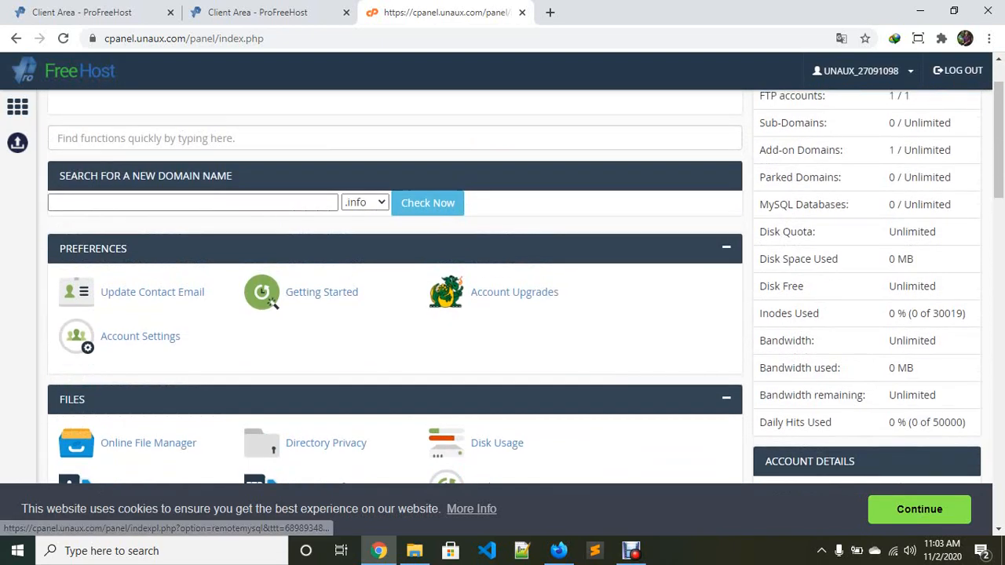
scroll(393, 314, "down", 2)
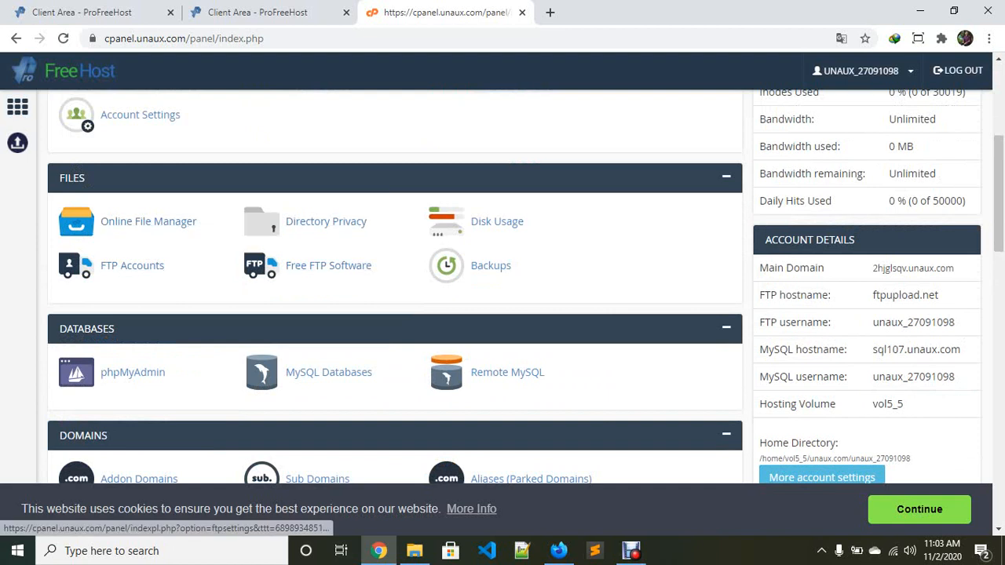
left_click(148, 222)
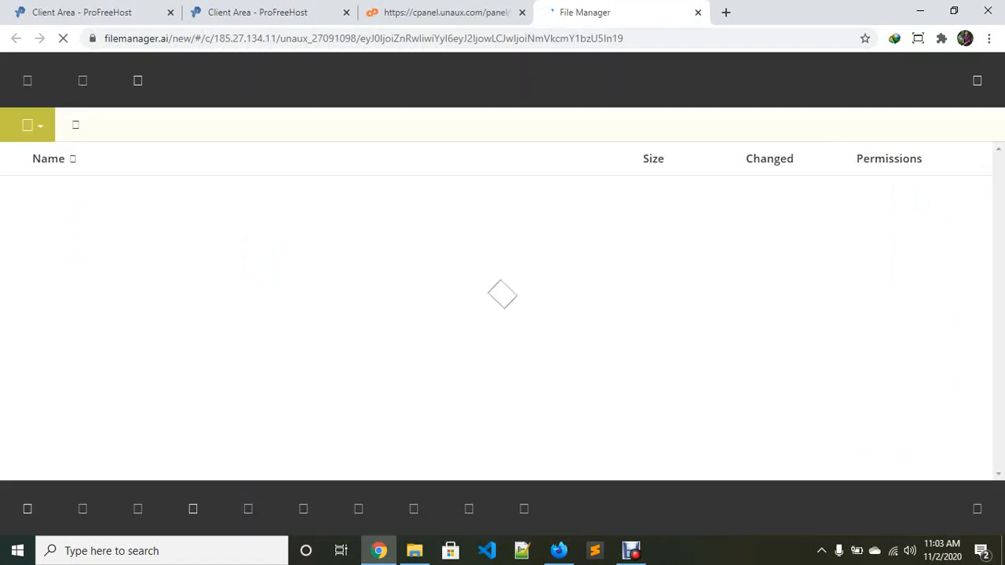
Step: Load rajibhs2.unaux.com in a new browser tab
left_click(725, 12)
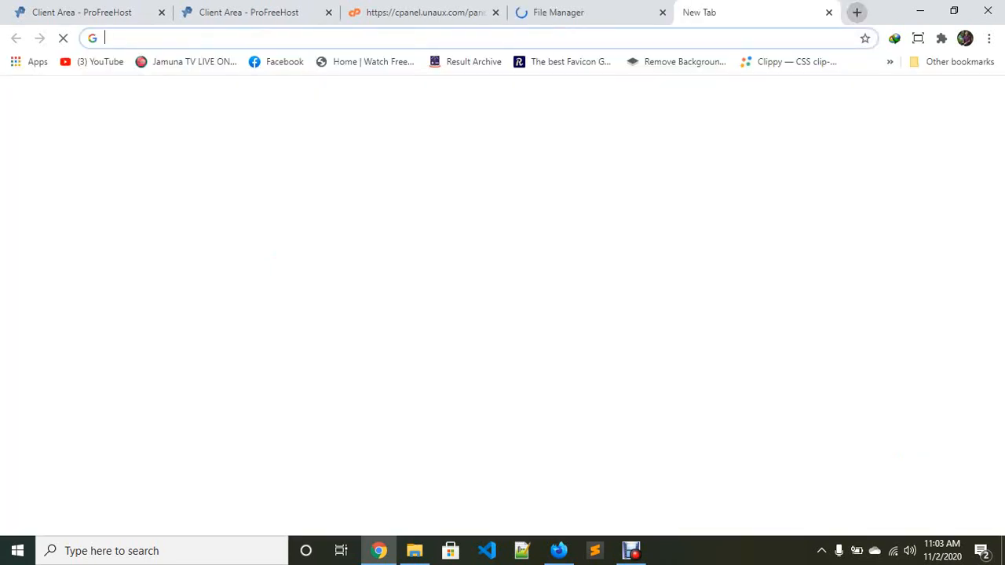
type("ra")
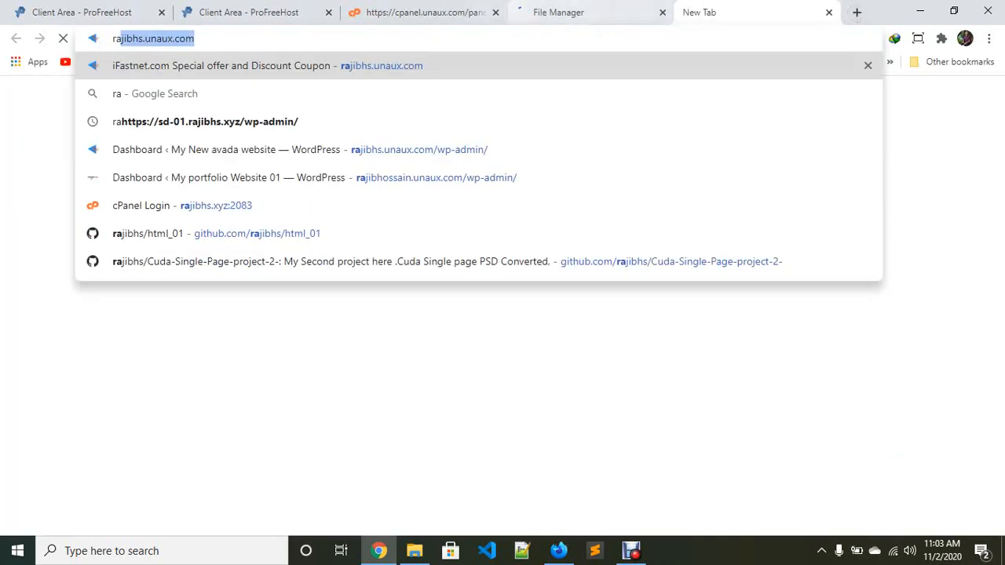
key("Right")
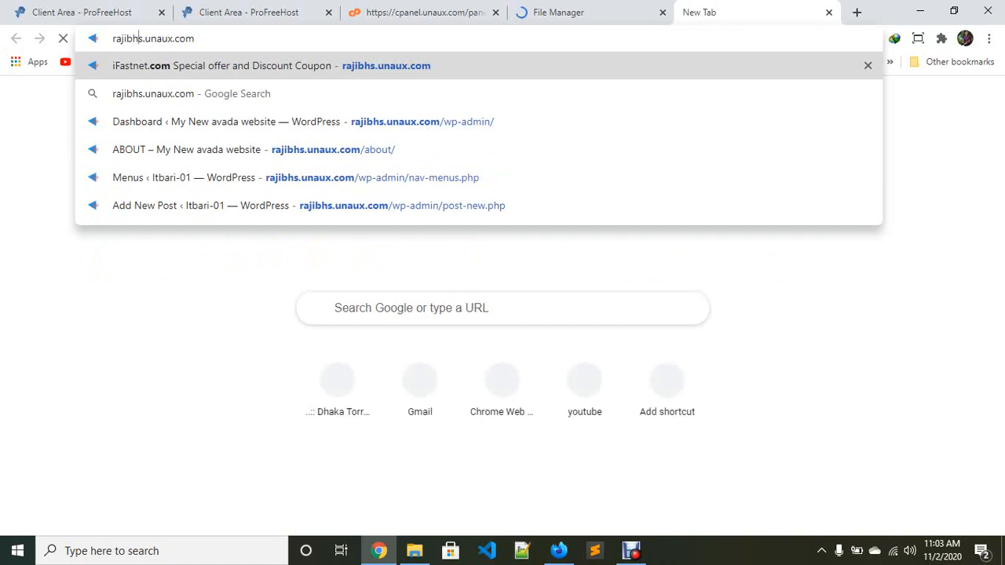
key("Left")
key("Left")
key("Left")
key("Left")
key("Left")
key("Left")
key("Left")
key("Left")
key("Left")
key("Left")
type("2")
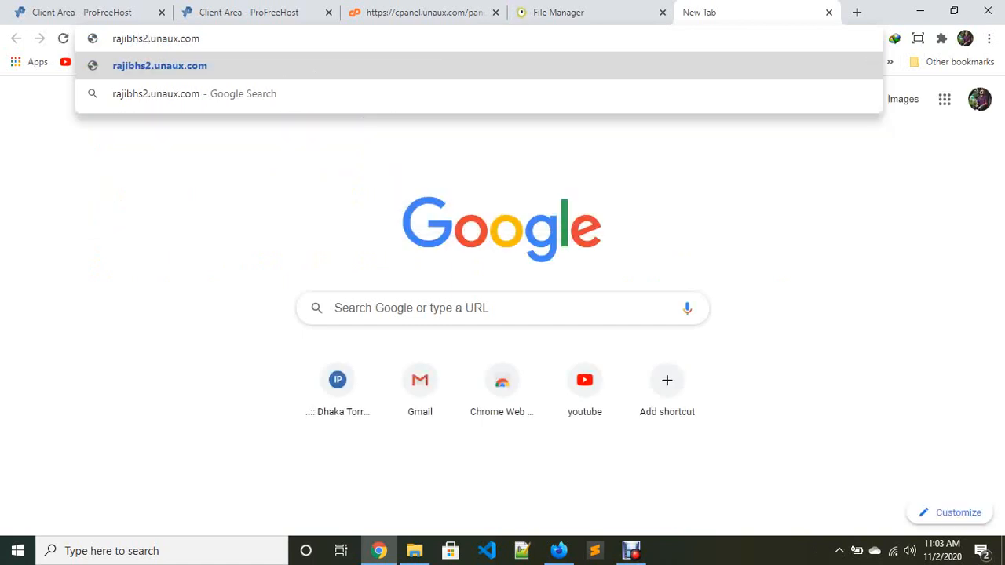
key("Return")
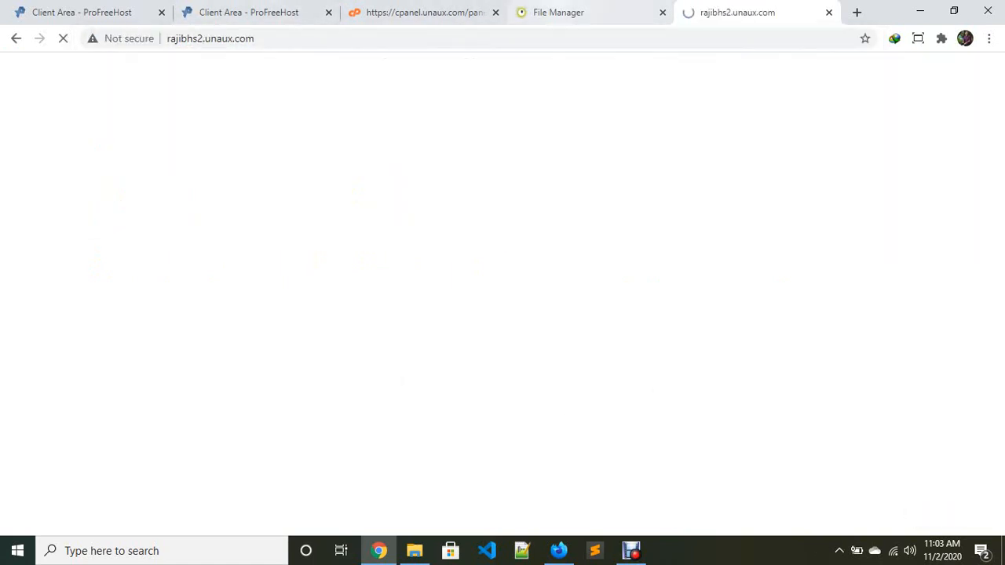
Step: Check the actions available for the .htaccess file in the file manager, and open the htdocs folder
left_click(577, 12)
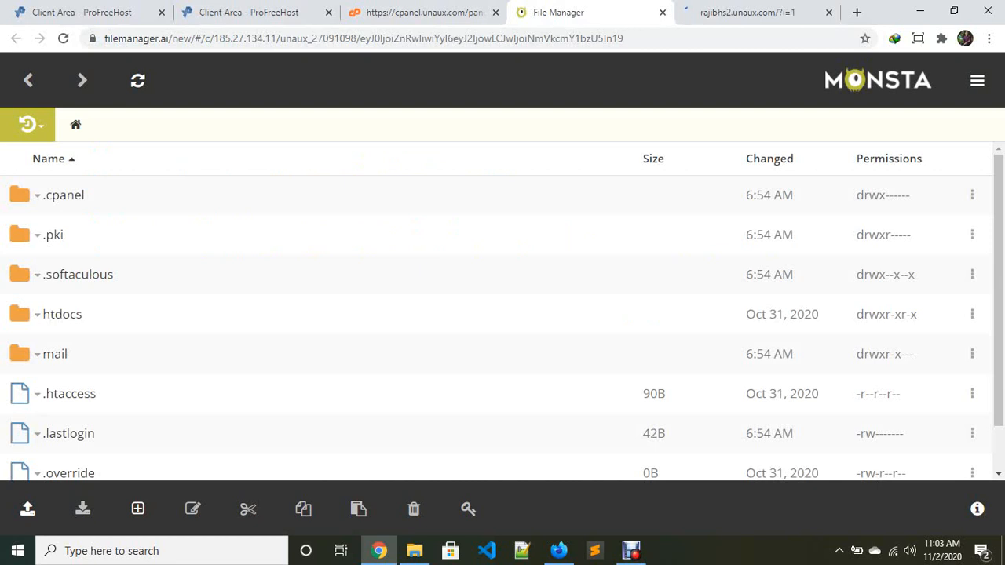
scroll(502, 314, "down", 1)
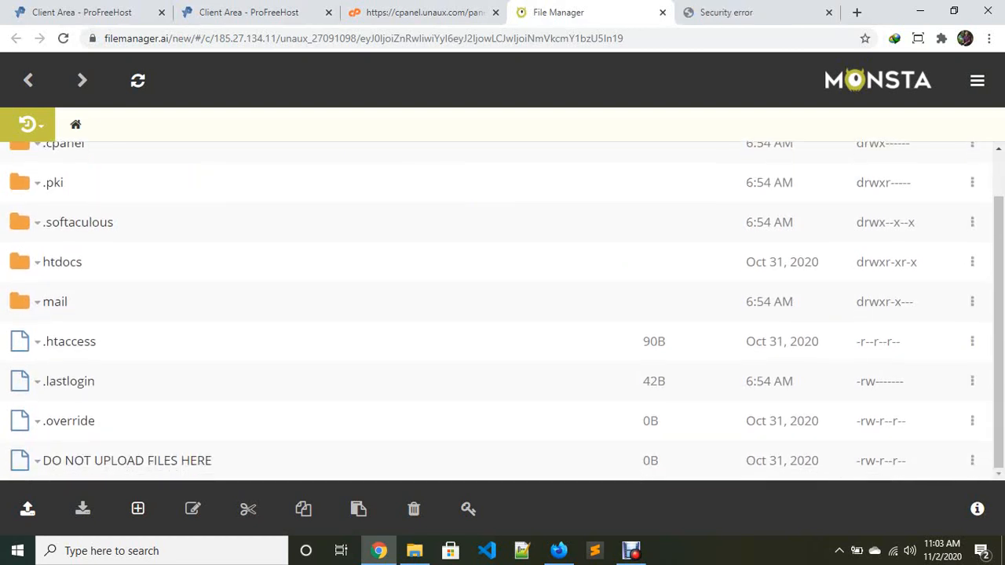
left_click(69, 342)
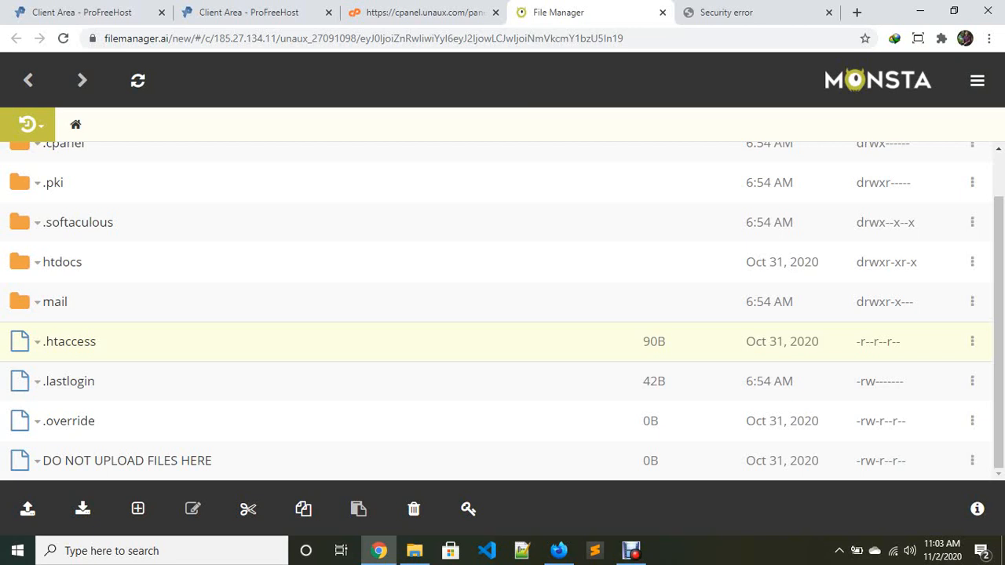
left_click(36, 342)
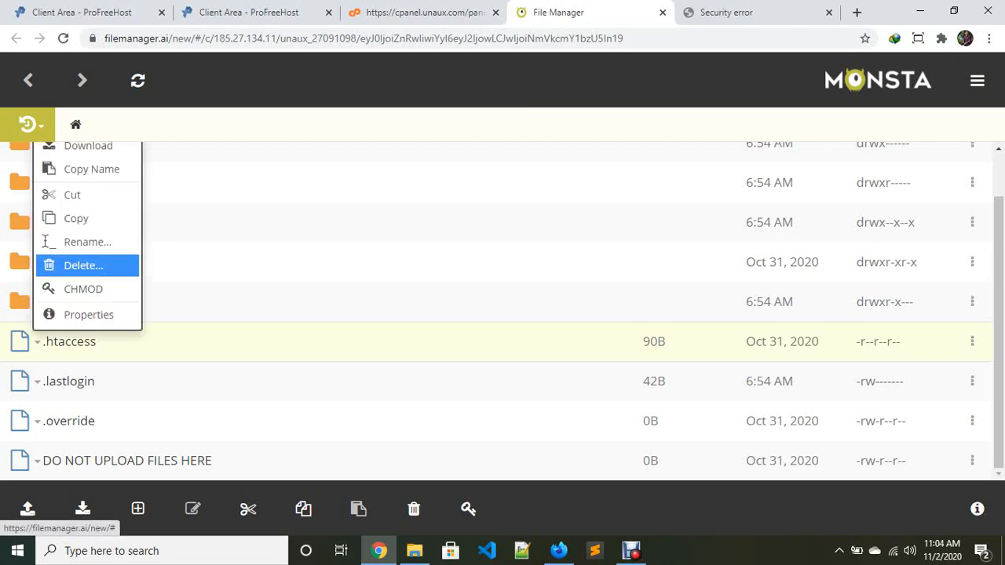
scroll(86, 268, "up", 1)
left_click(204, 314)
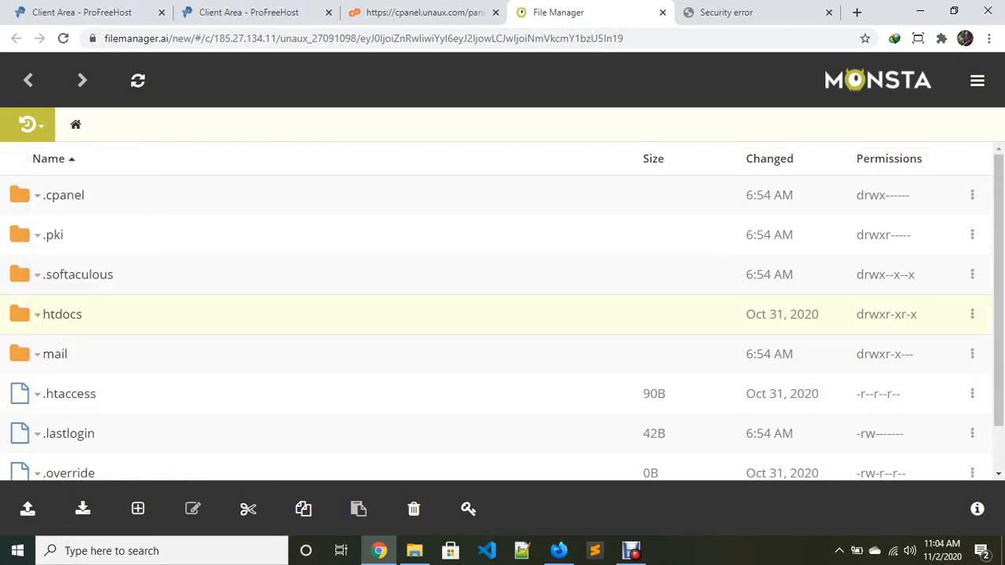
left_click(37, 394)
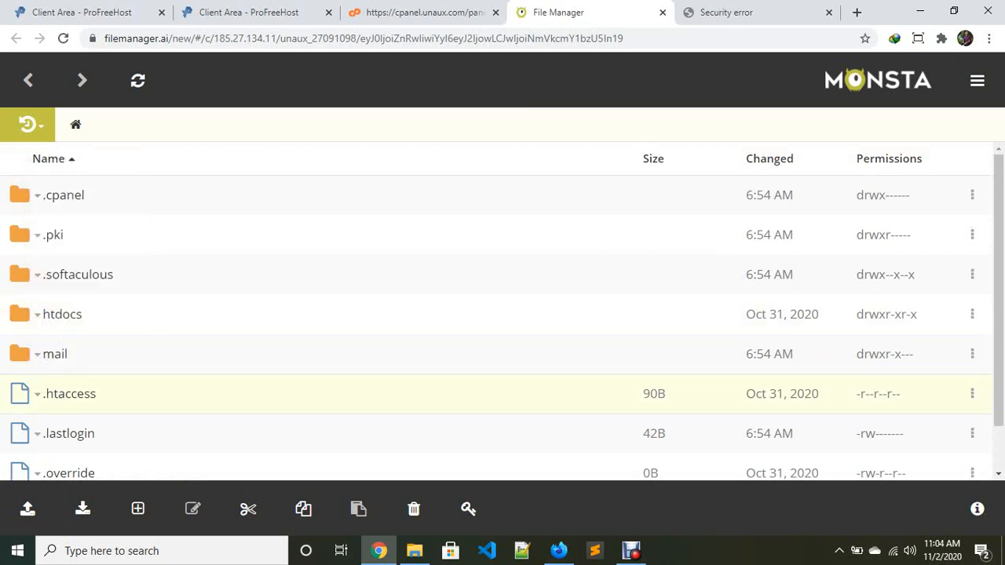
left_click(36, 394)
left_click(37, 394)
left_click(37, 394)
left_click(37, 394)
left_click(37, 394)
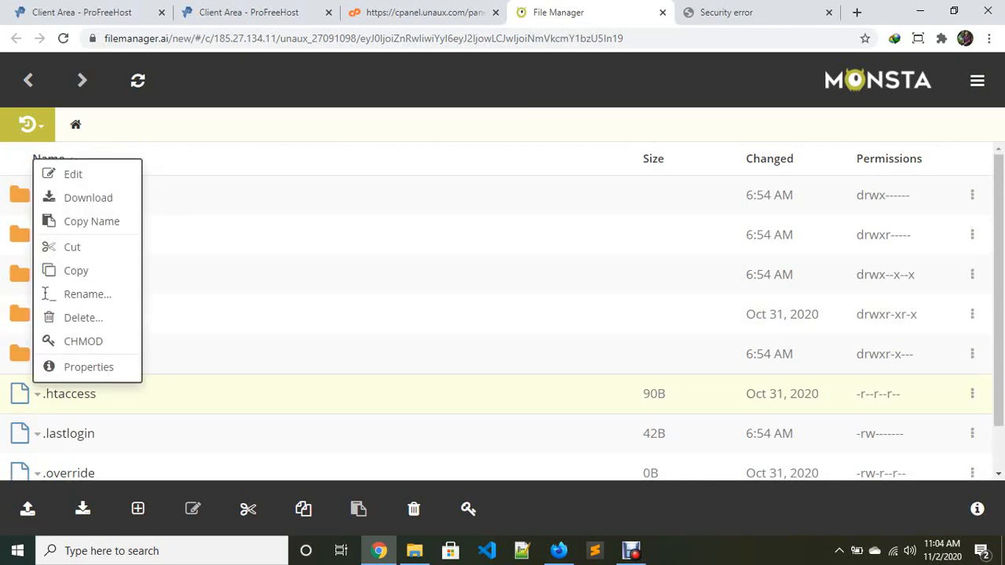
scroll(503, 314, "down", 1)
left_click(37, 341)
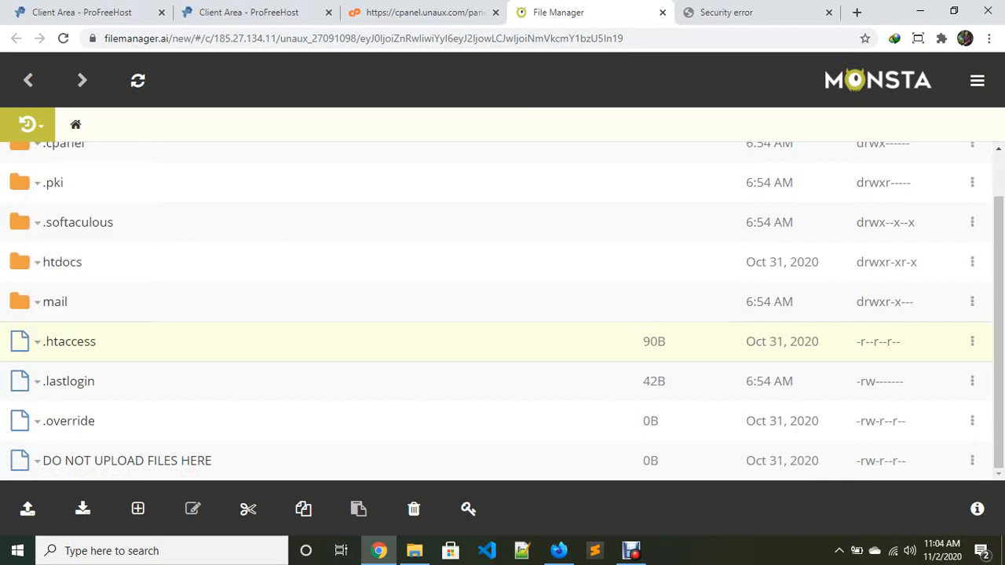
left_click(62, 262)
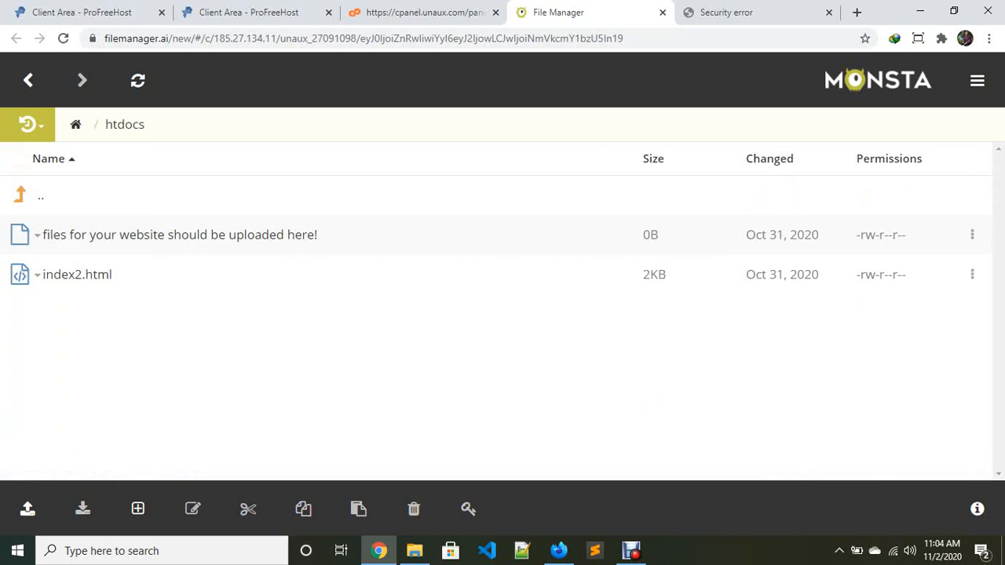
Step: Reload the website from its address rajibhs2.unaux.com/ without the ?i=1 parameter
left_click(738, 12)
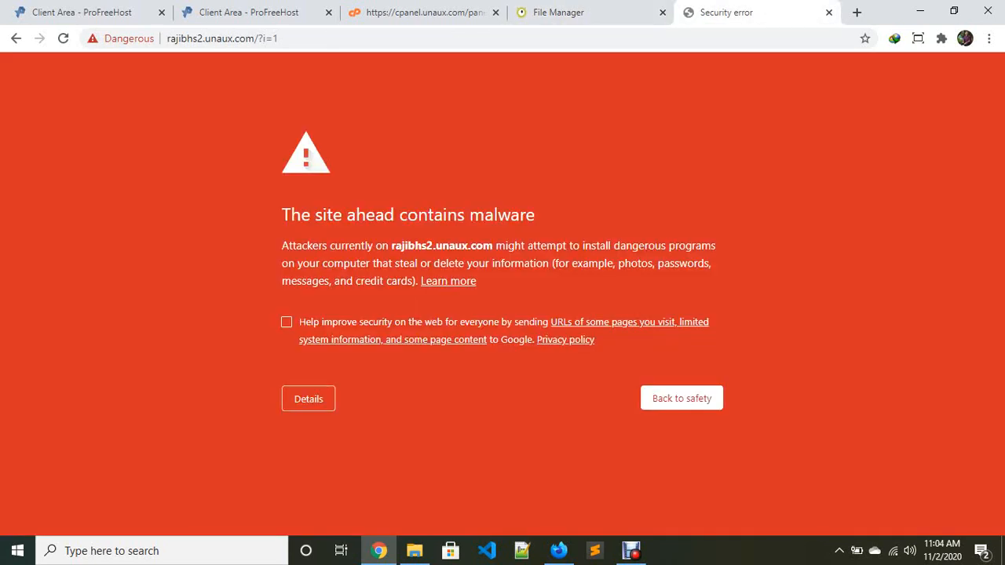
left_click(279, 39)
left_click(280, 38)
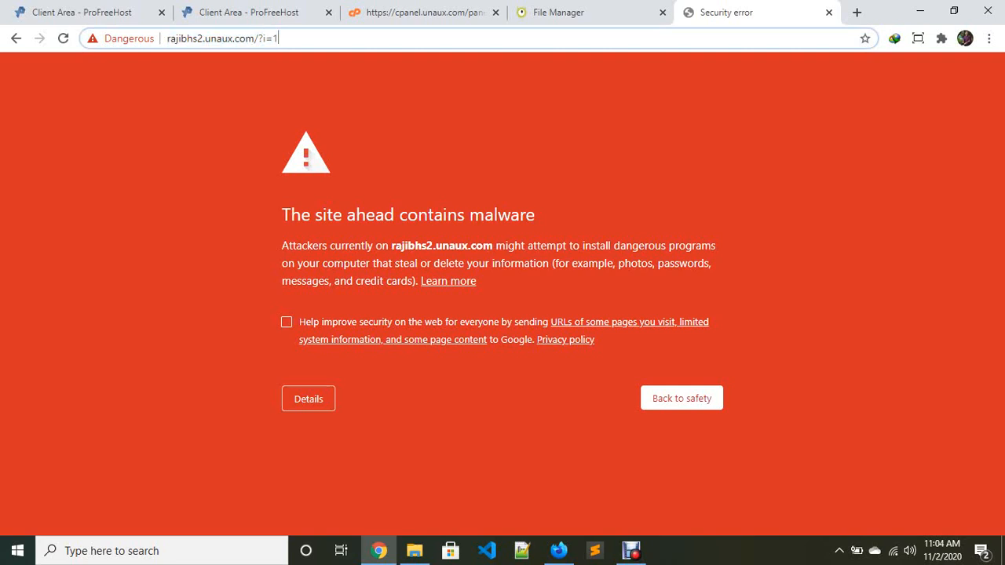
key("BackSpace")
key("BackSpace")
key("BackSpace")
key("BackSpace")
key("BackSpace")
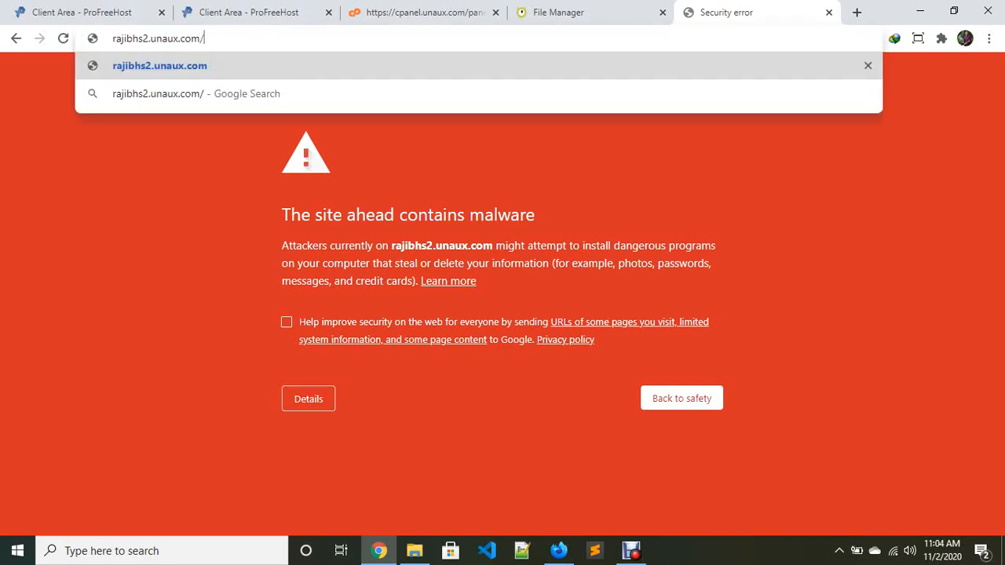
key("Return")
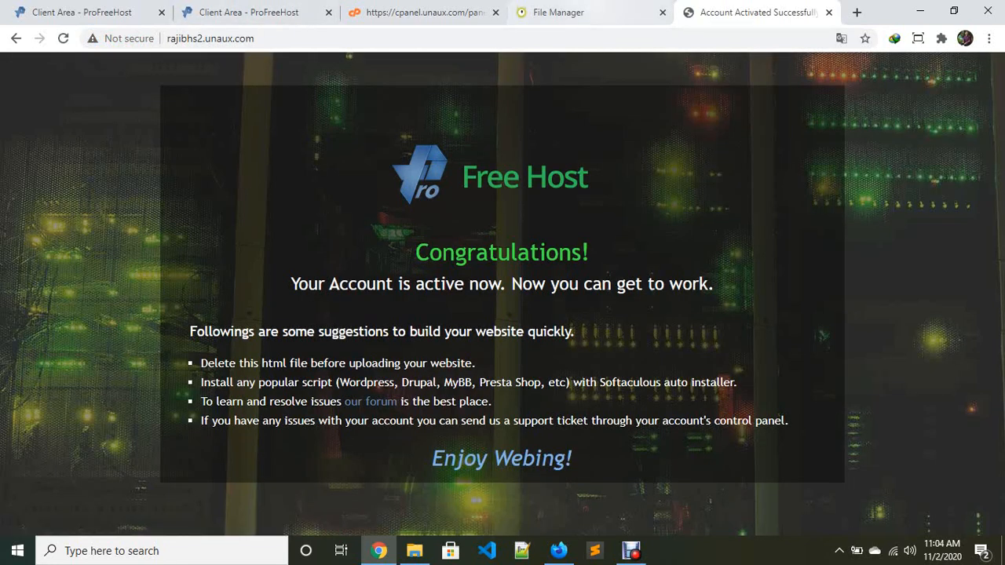
Step: Go back from the htdocs folder to the file manager's home directory
left_click(573, 12)
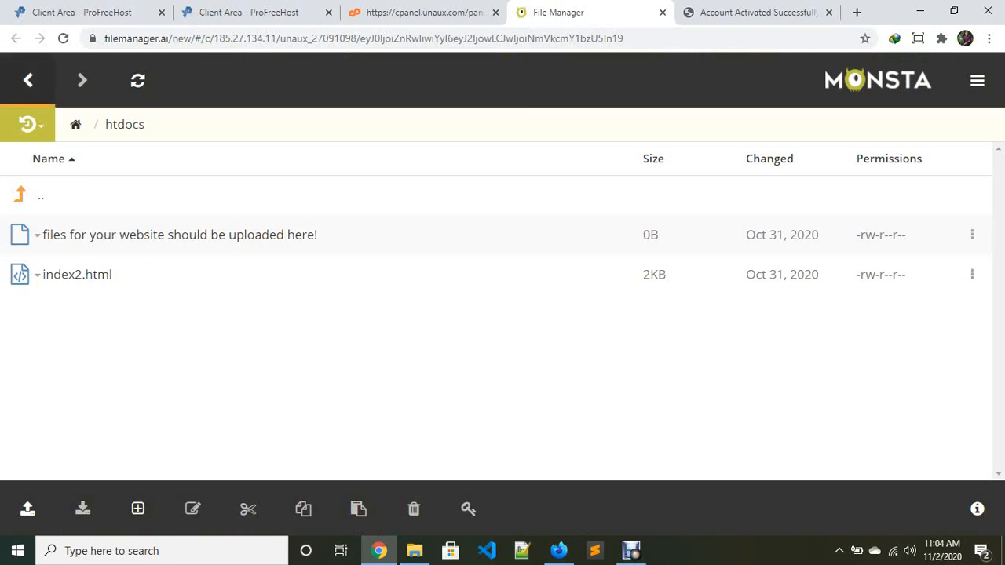
left_click(29, 81)
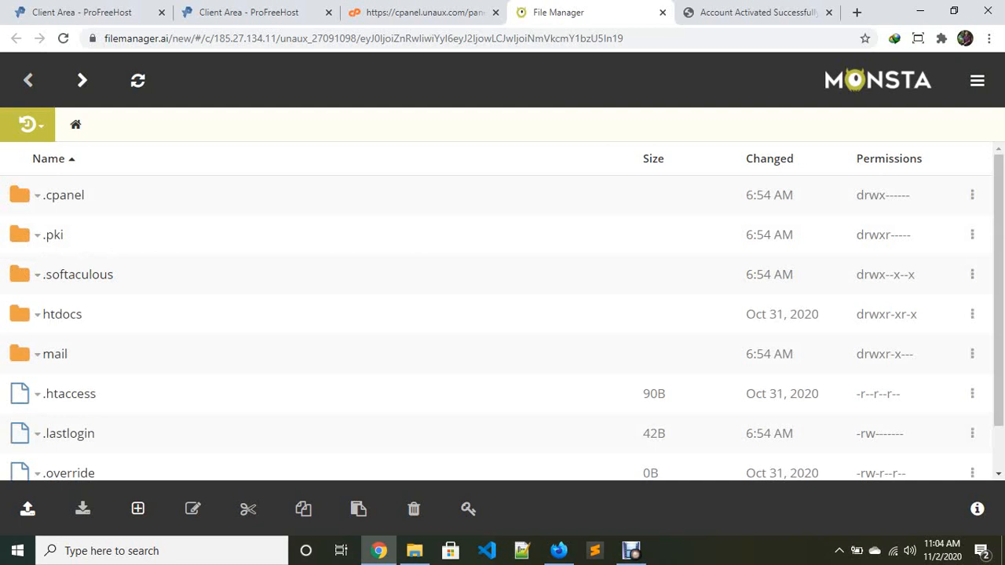
left_click(28, 125)
Step: Open the Softaculous Apps Installer from the Software section of the hosting control panel
left_click(425, 13)
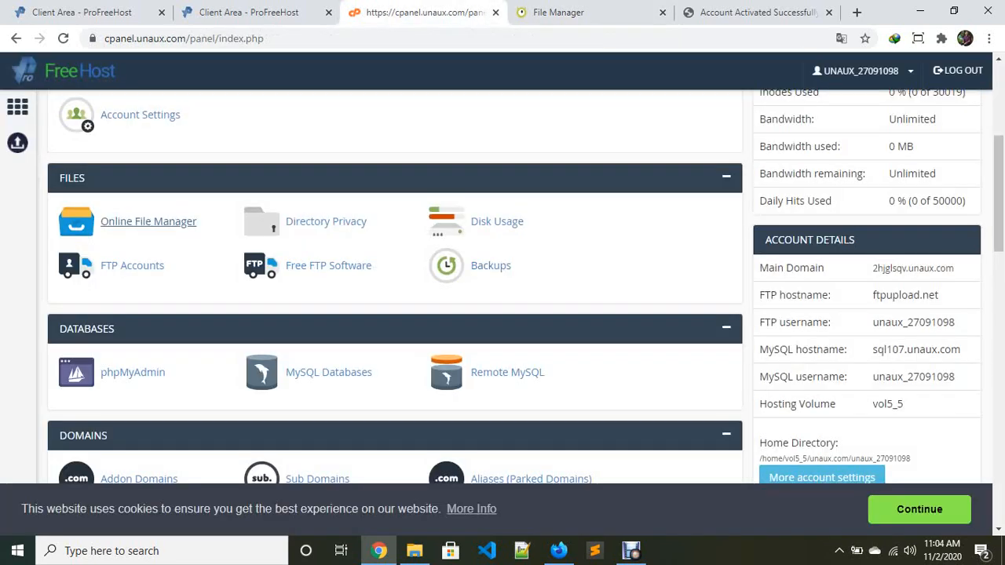
scroll(318, 202, "down", 1)
scroll(317, 202, "down", 3)
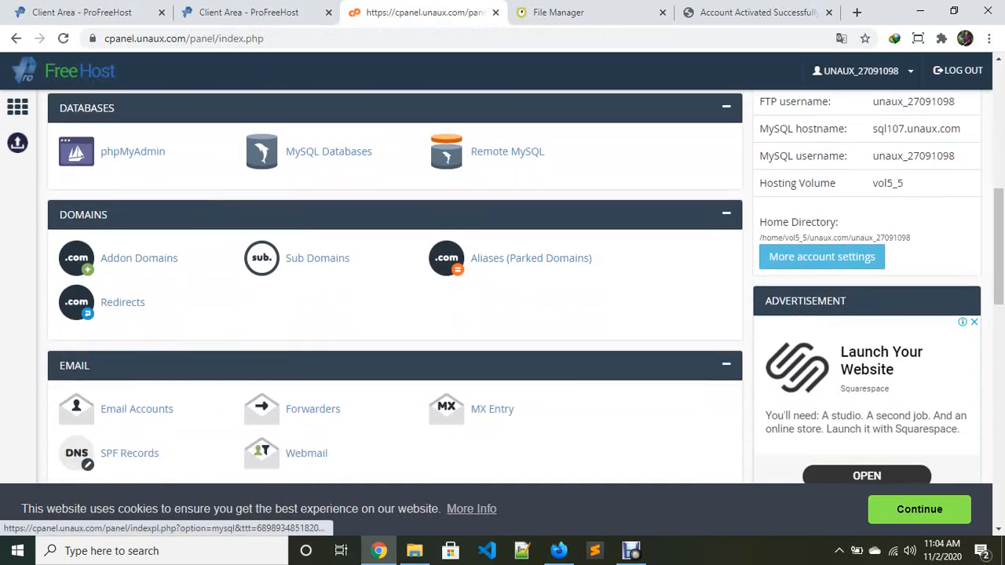
scroll(318, 202, "down", 3)
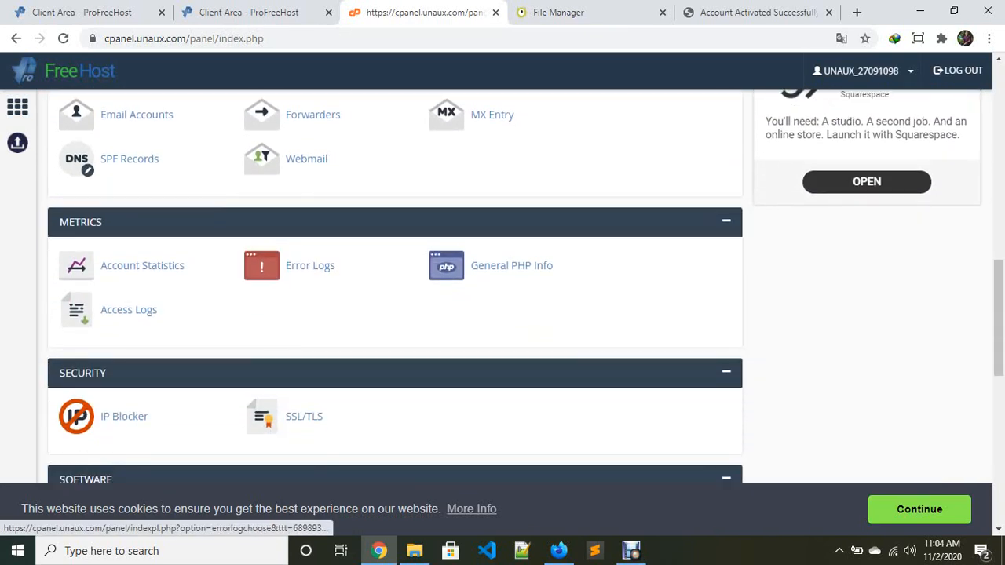
scroll(318, 202, "down", 4)
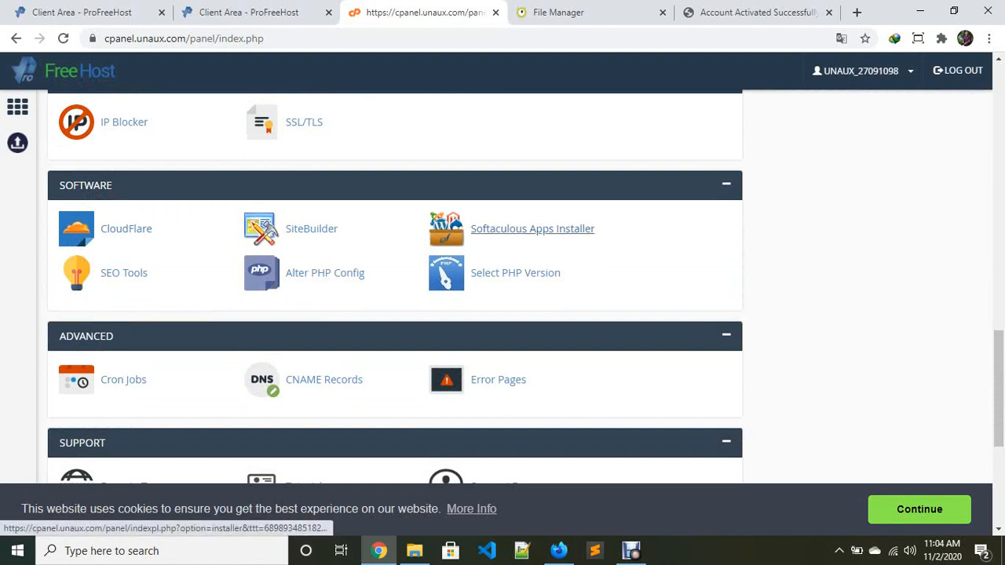
left_click(532, 228)
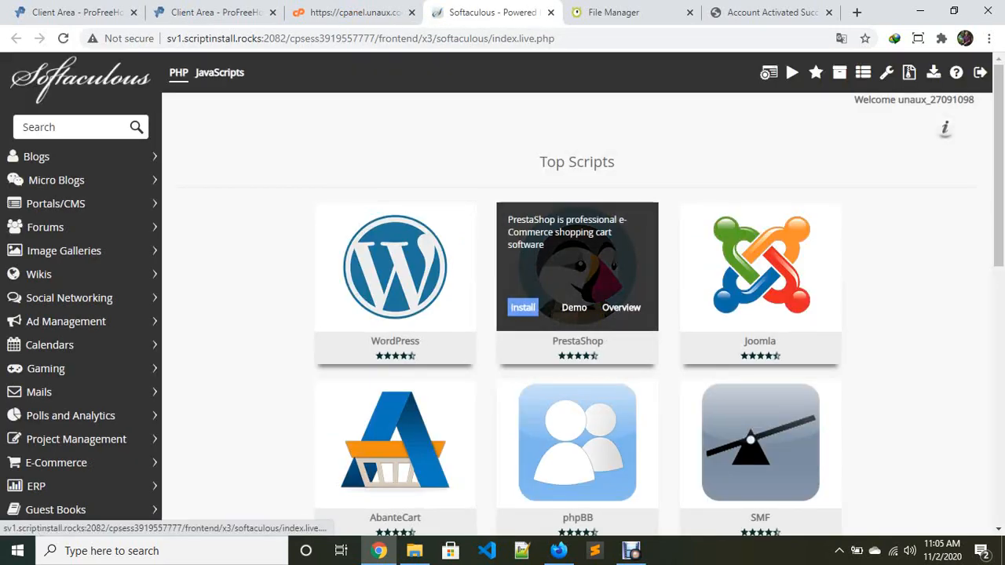
Step: Browse the top scripts in Softaculous and open the installation form for WordPress
mouse_move(395, 267)
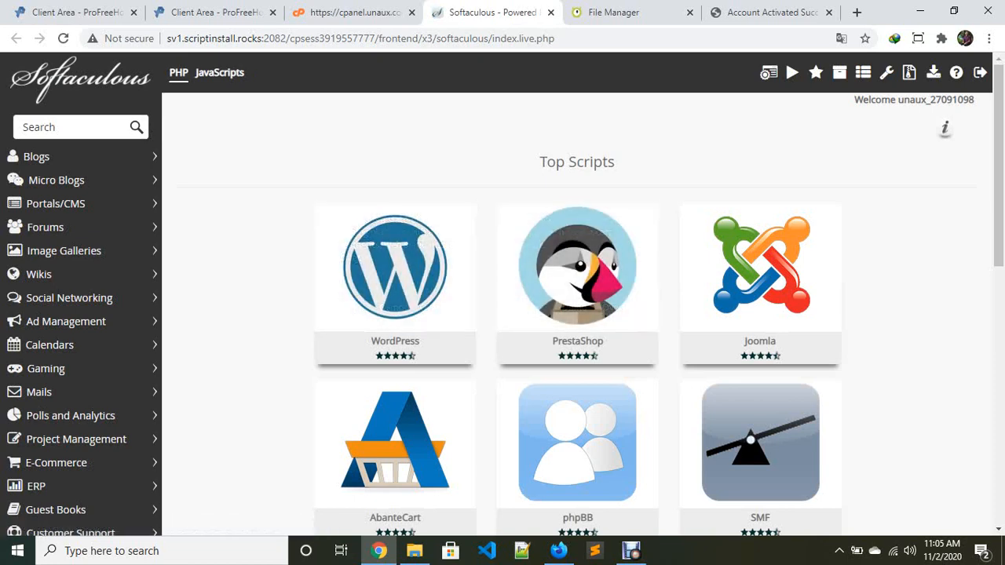
scroll(340, 233, "down", 1)
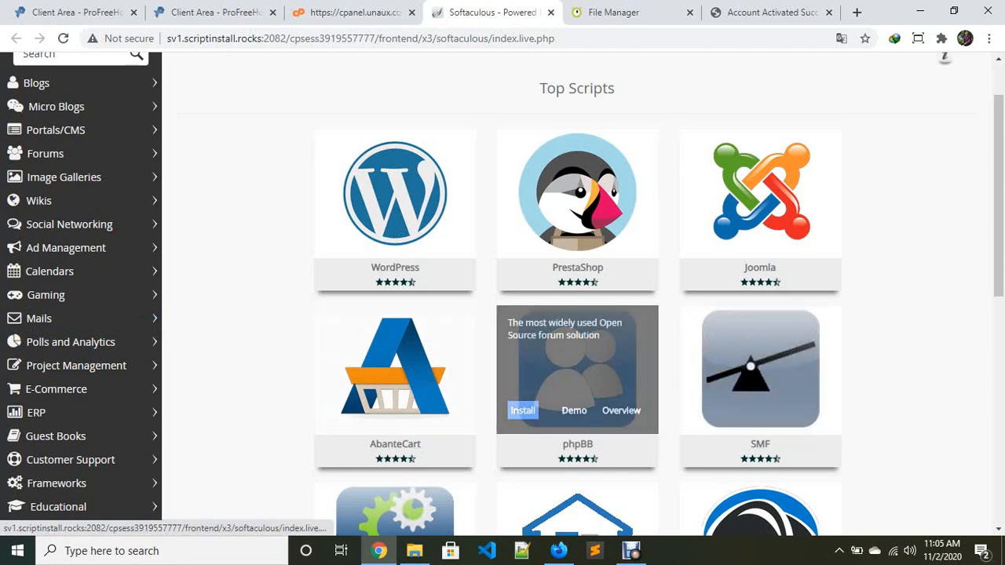
scroll(577, 338, "down", 3)
scroll(760, 330, "down", 3)
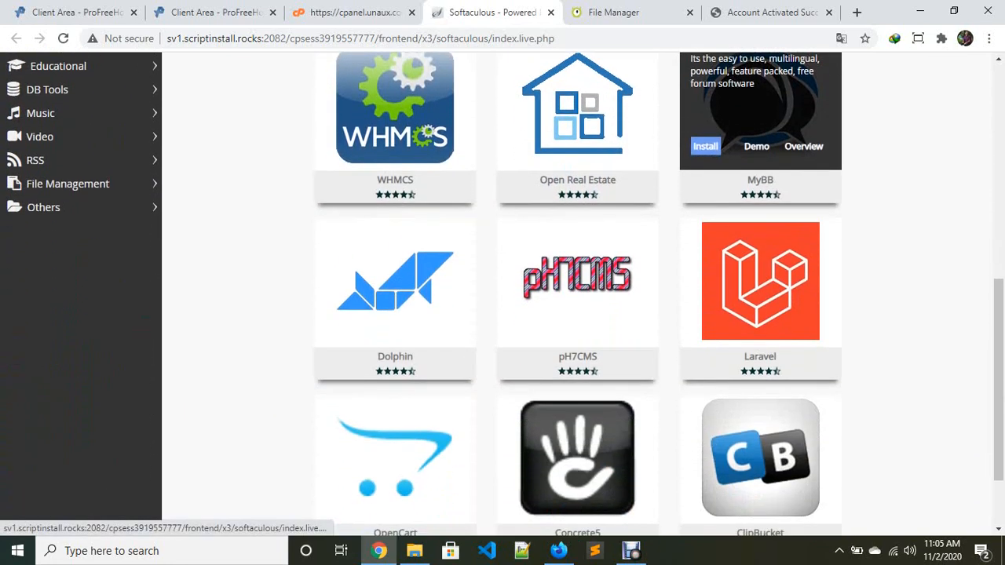
scroll(760, 329, "up", 7)
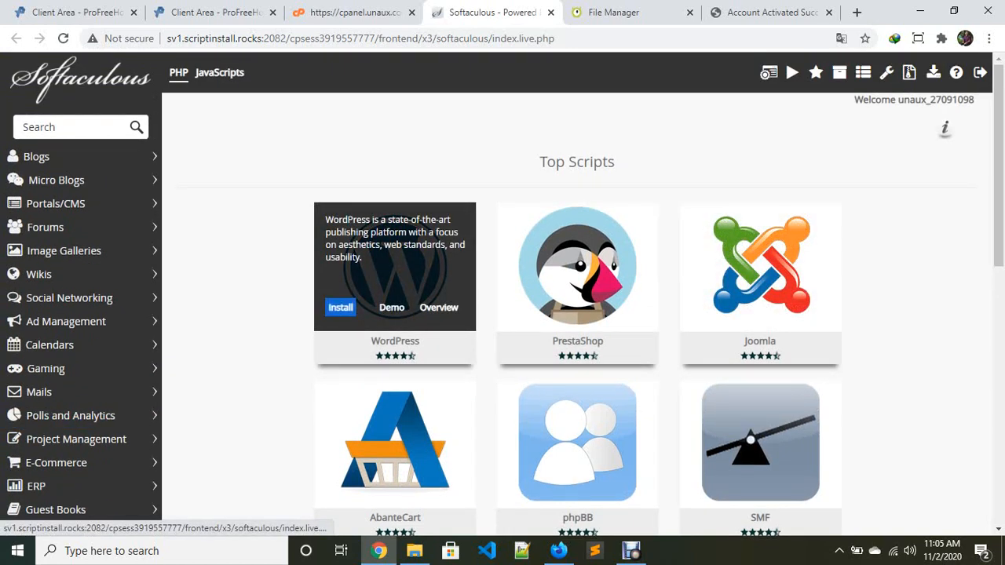
left_click(340, 307)
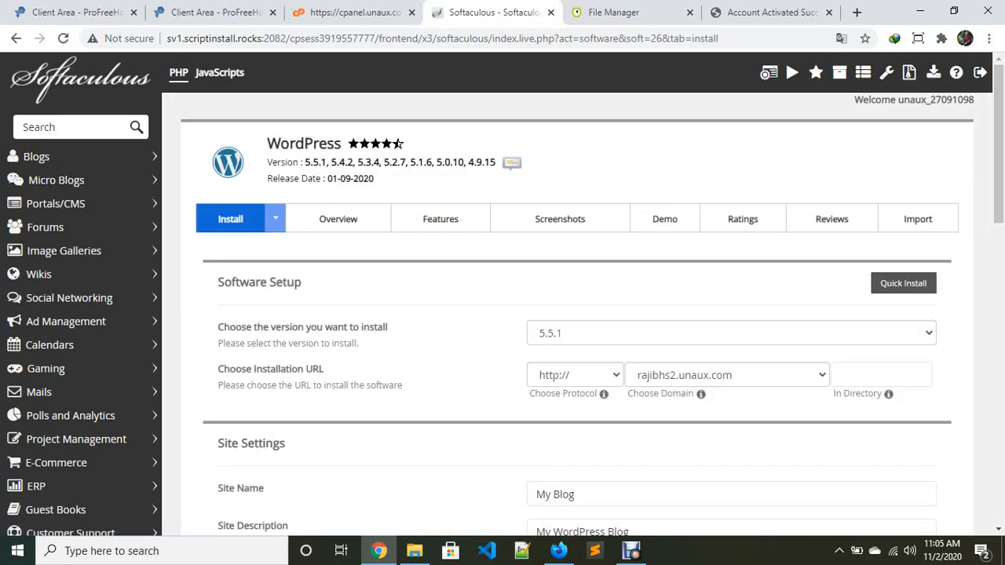
Step: Examine the available WordPress versions, the installation domain and the directory field in the software setup section
scroll(577, 314, "down", 2)
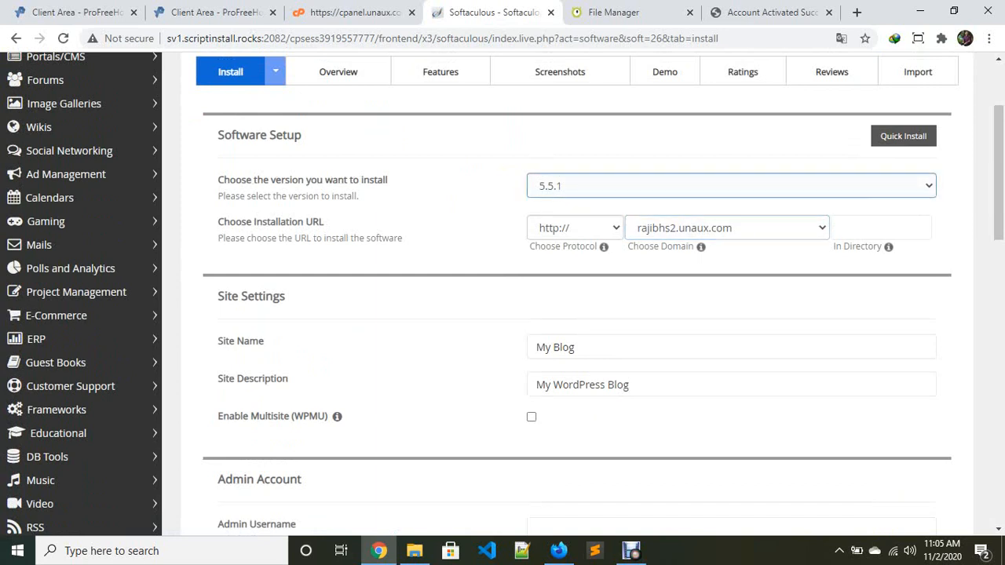
left_click(731, 186)
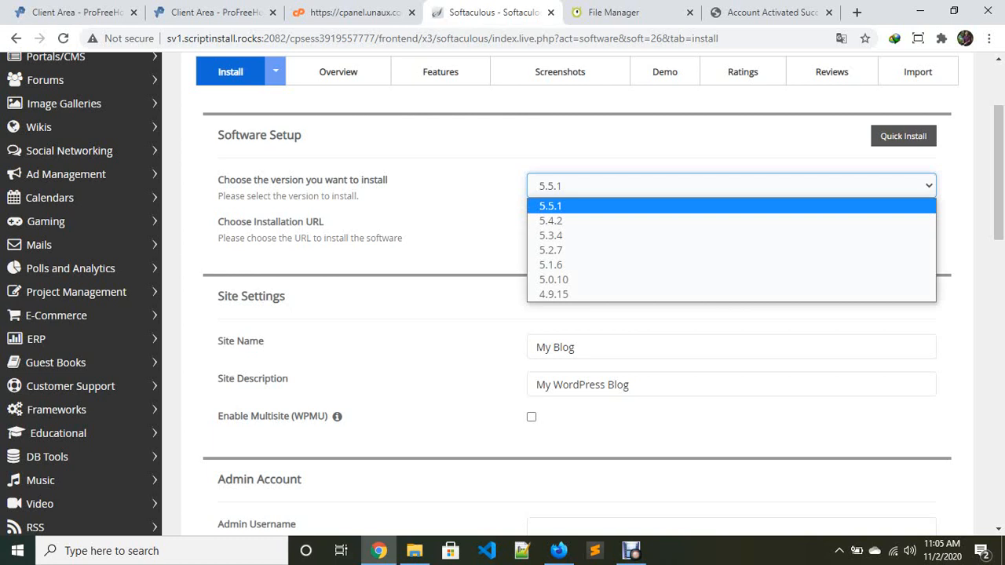
key("Escape")
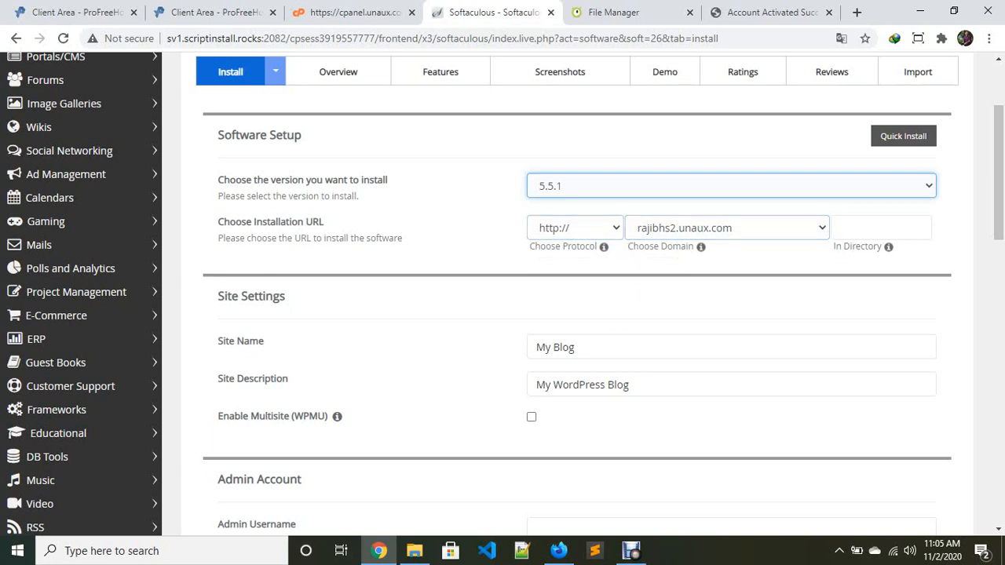
left_click(726, 229)
left_click(727, 228)
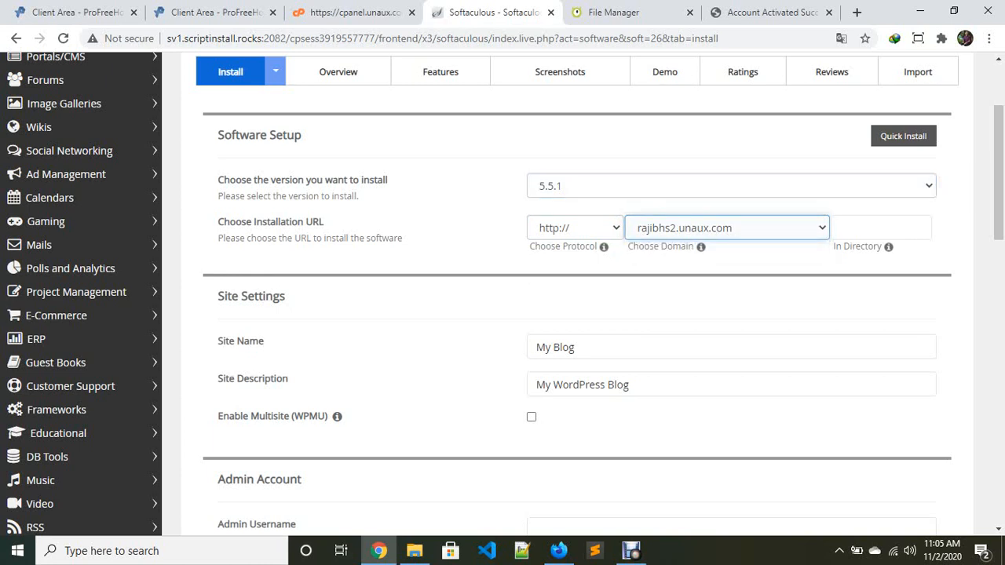
scroll(577, 314, "down", 3)
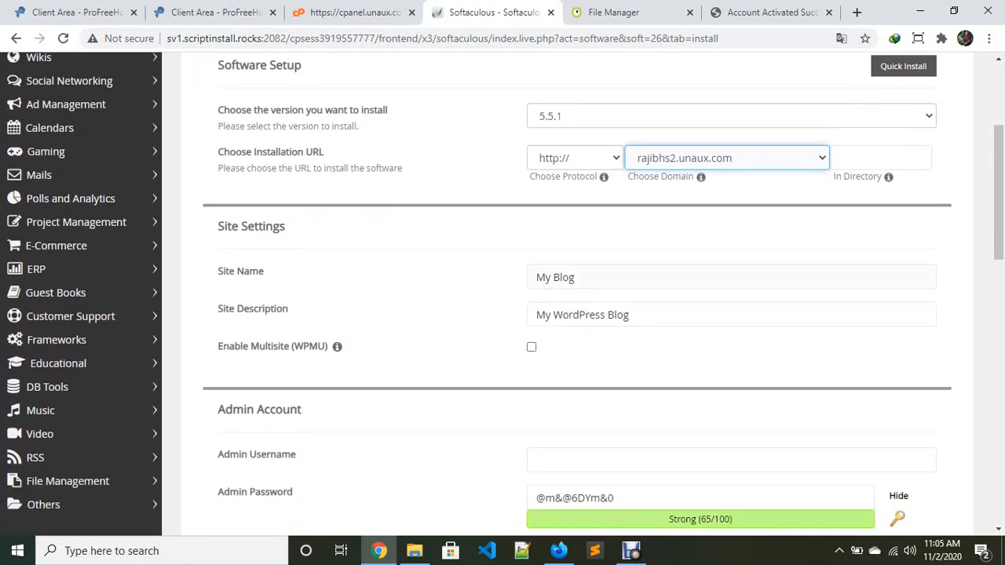
scroll(577, 295, "up", 2)
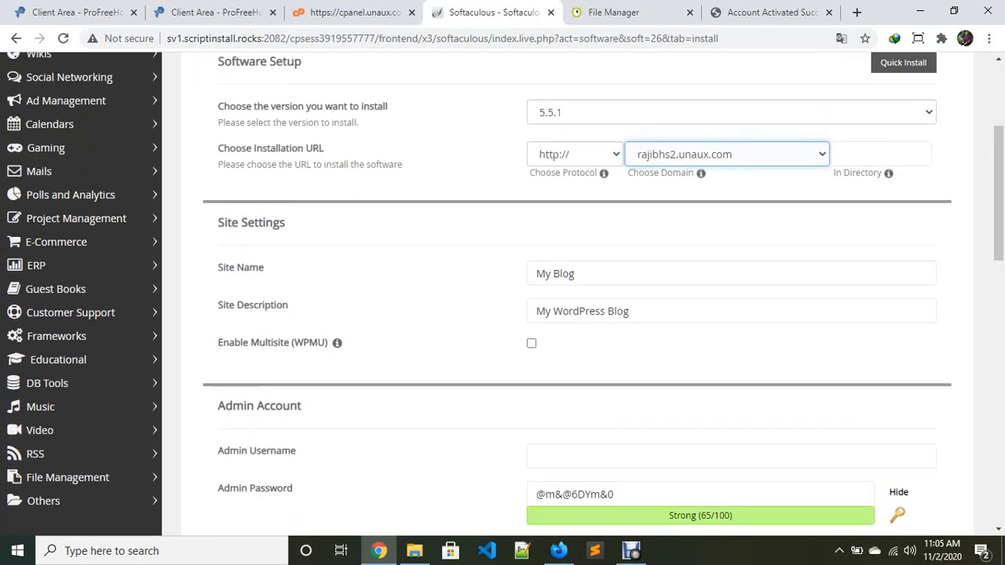
left_click(880, 154)
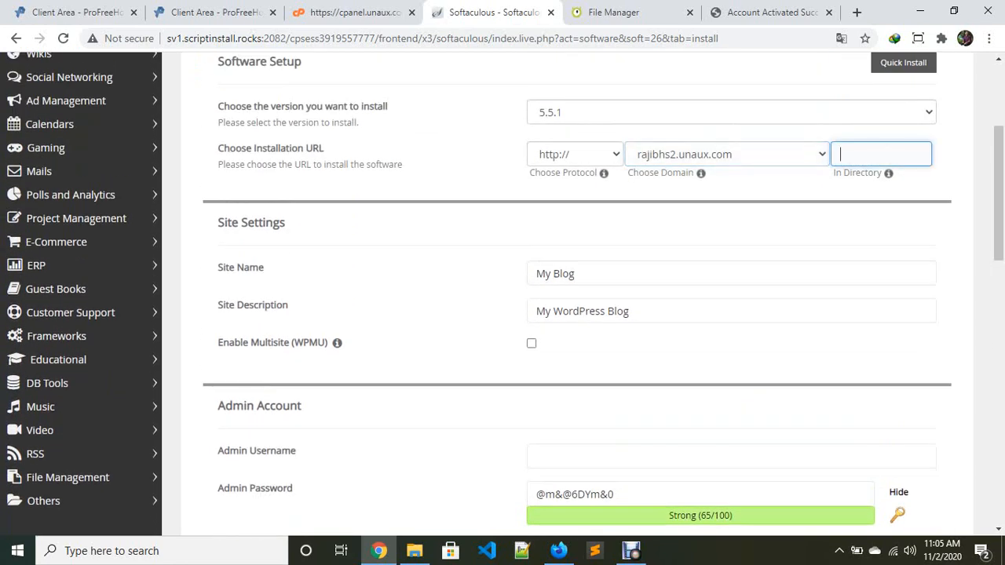
Step: Fill in the admin username for the WordPress admin account from the saved suggestions
scroll(577, 295, "down", 1)
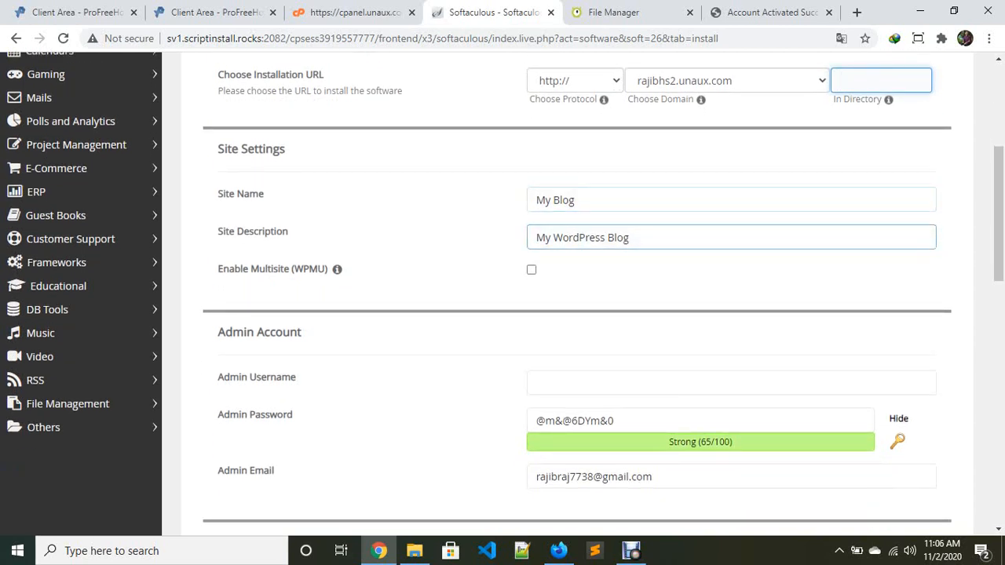
scroll(577, 295, "down", 1)
scroll(731, 236, "down", 1)
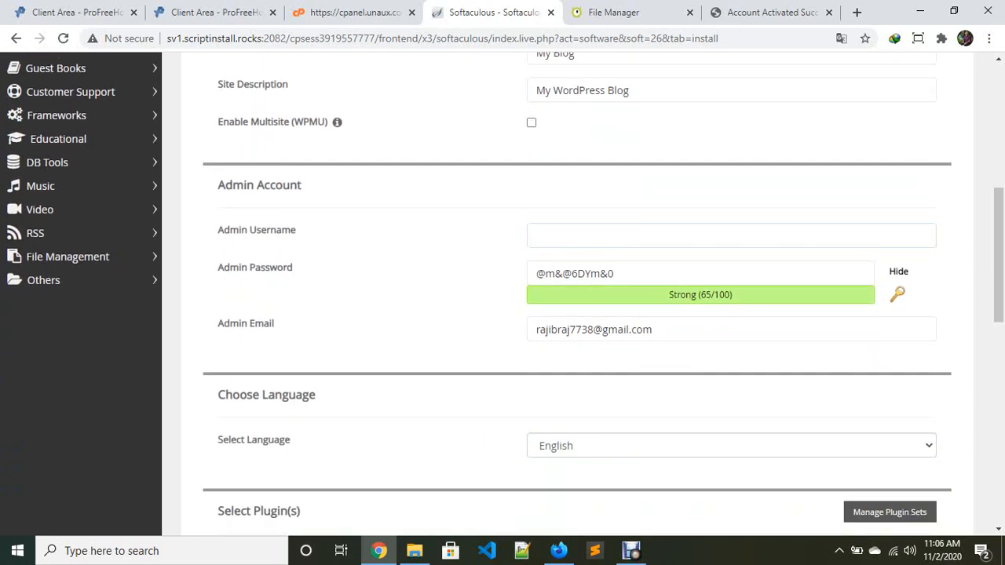
left_click(731, 236)
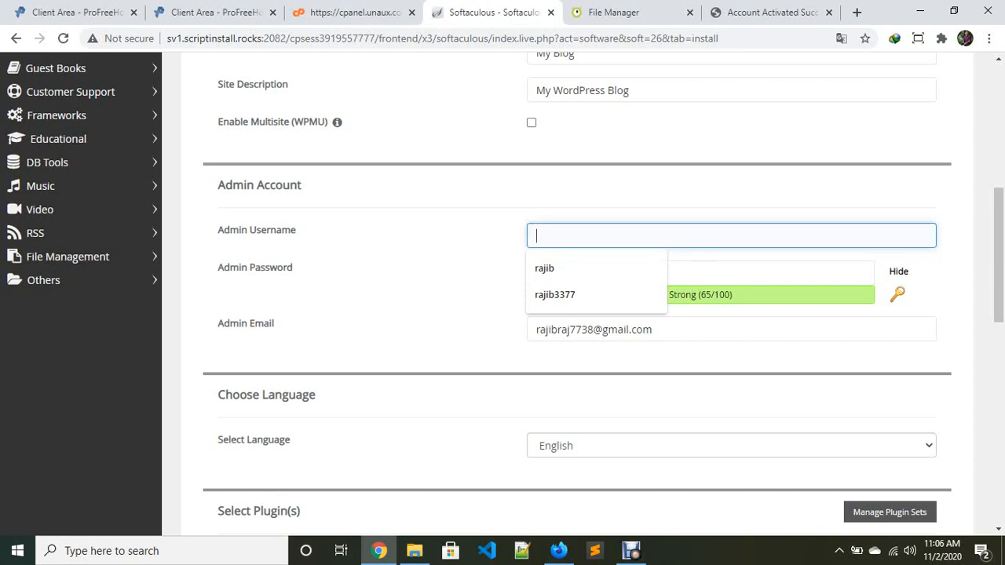
key("Up")
key("Up")
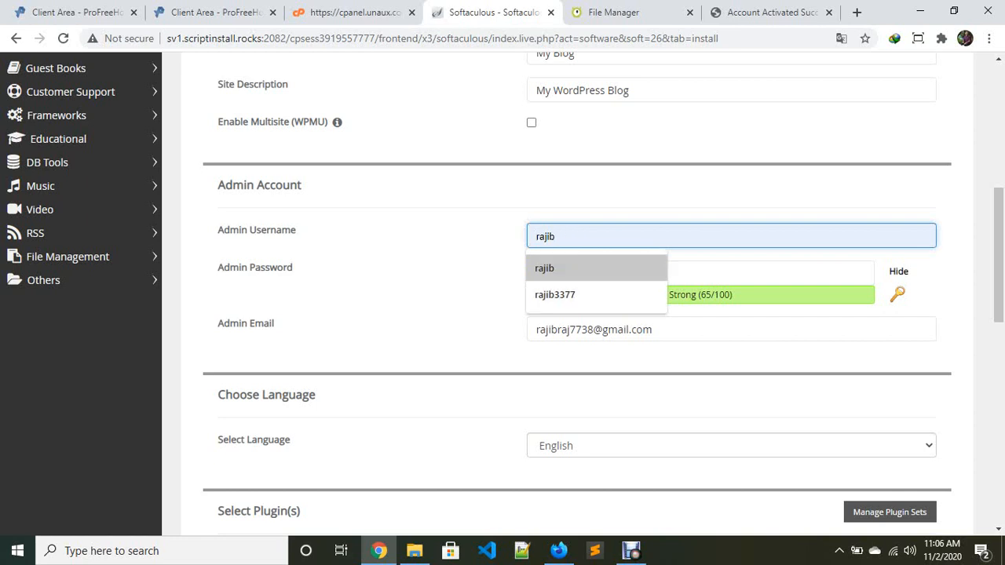
key("Down")
key("Return")
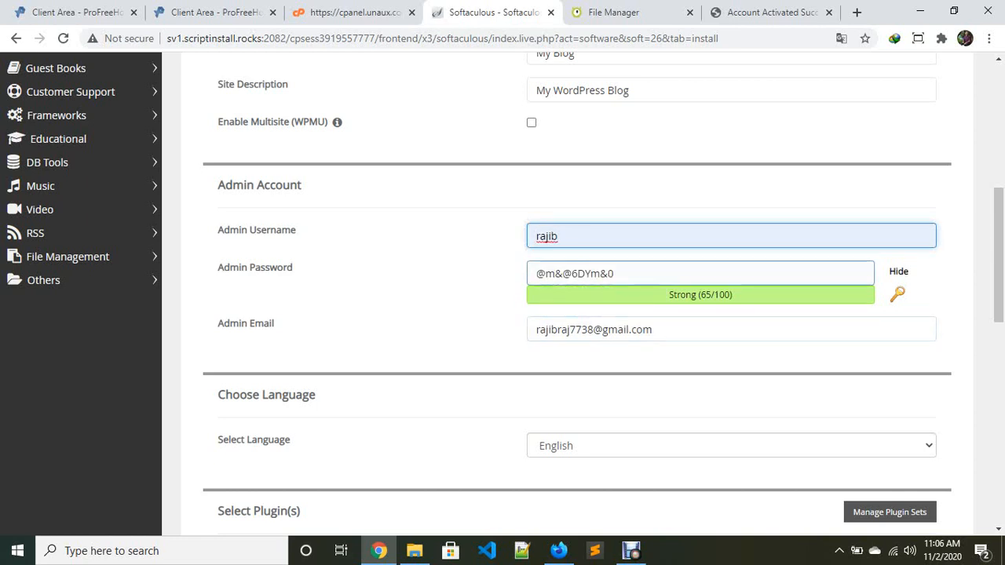
Step: Replace the generated admin password with a custom admin password and hide its characters
key("Tab")
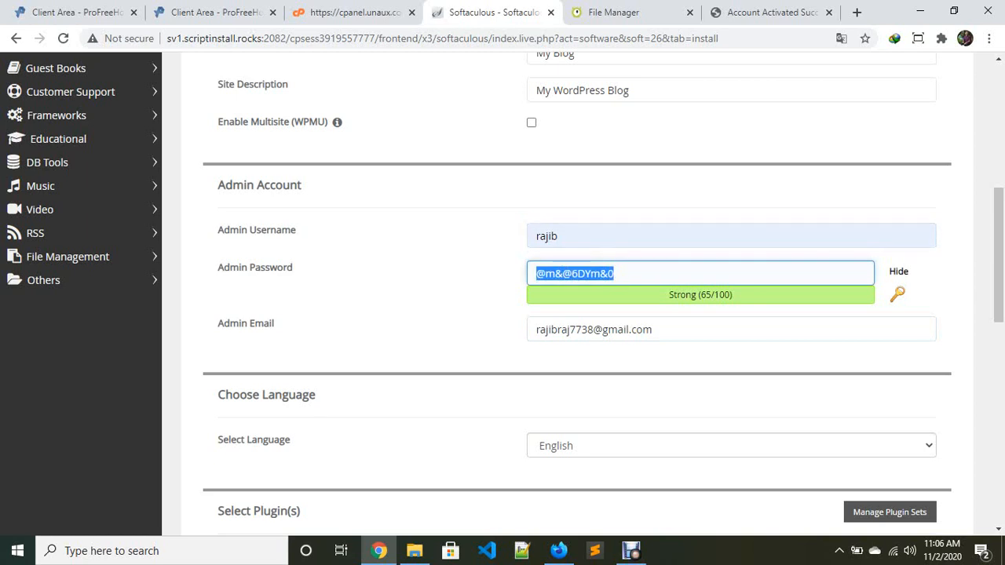
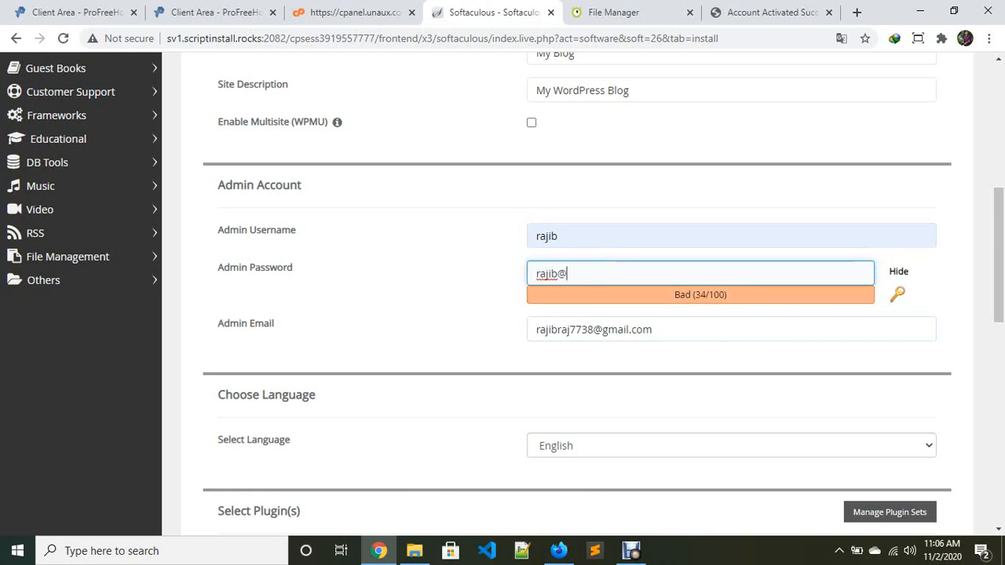
left_click(898, 272)
left_click(561, 273)
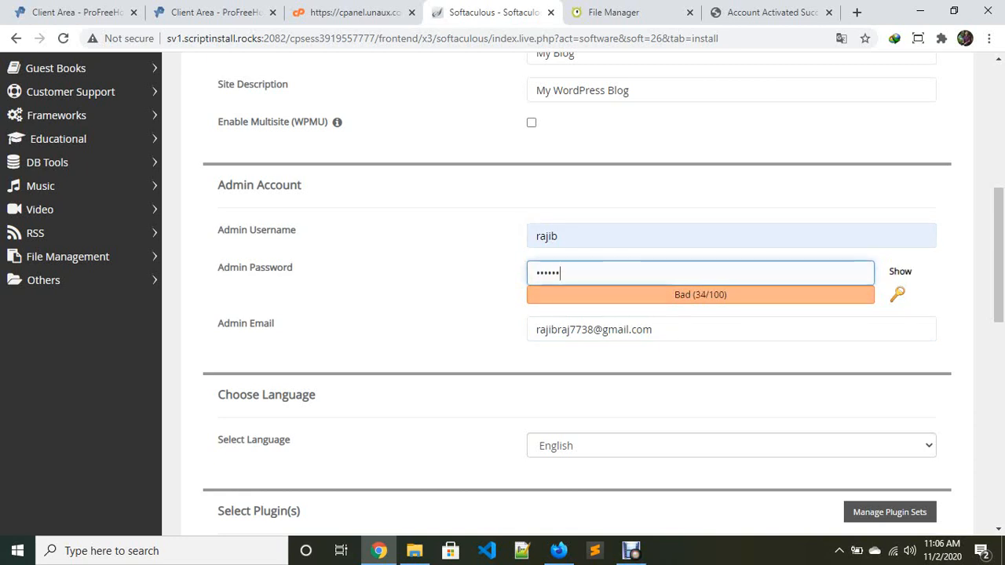
type("••••")
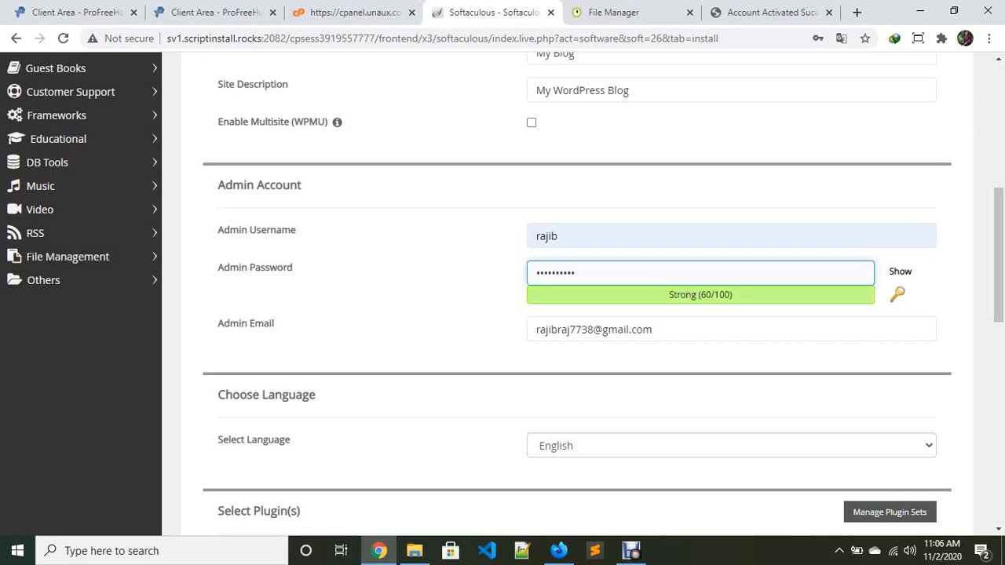
type("•")
type("1")
Step: Review the language, plugin and theme options without changing them, and run the WordPress installation
scroll(502, 291, "down", 1)
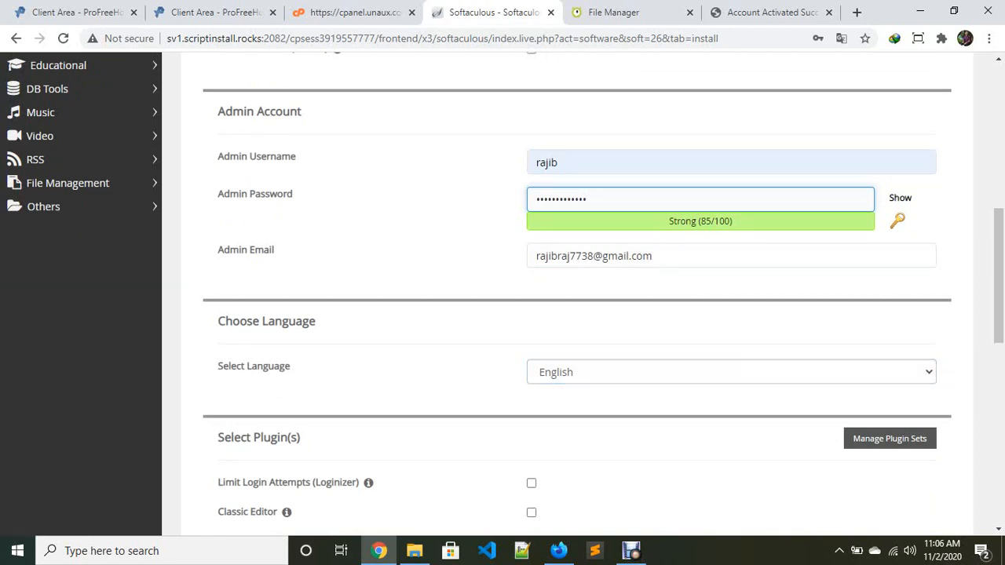
scroll(730, 298, "down", 1)
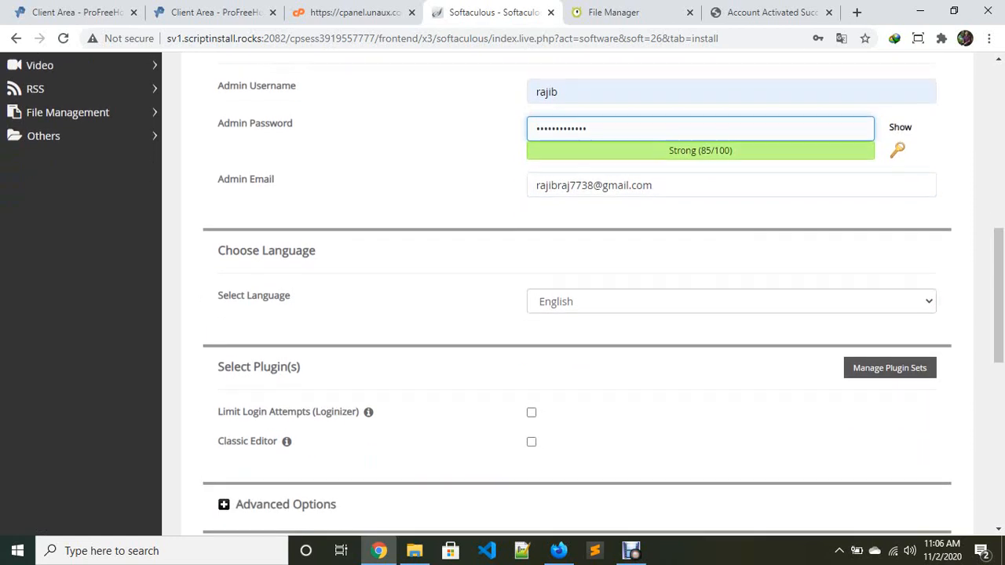
scroll(730, 298, "down", 1)
scroll(730, 298, "down", 1)
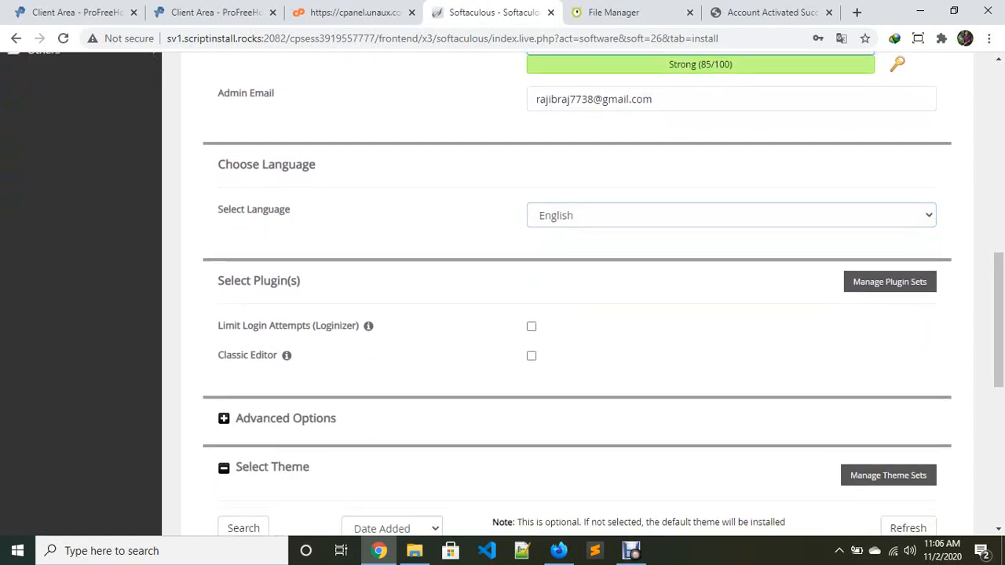
scroll(730, 298, "down", 1)
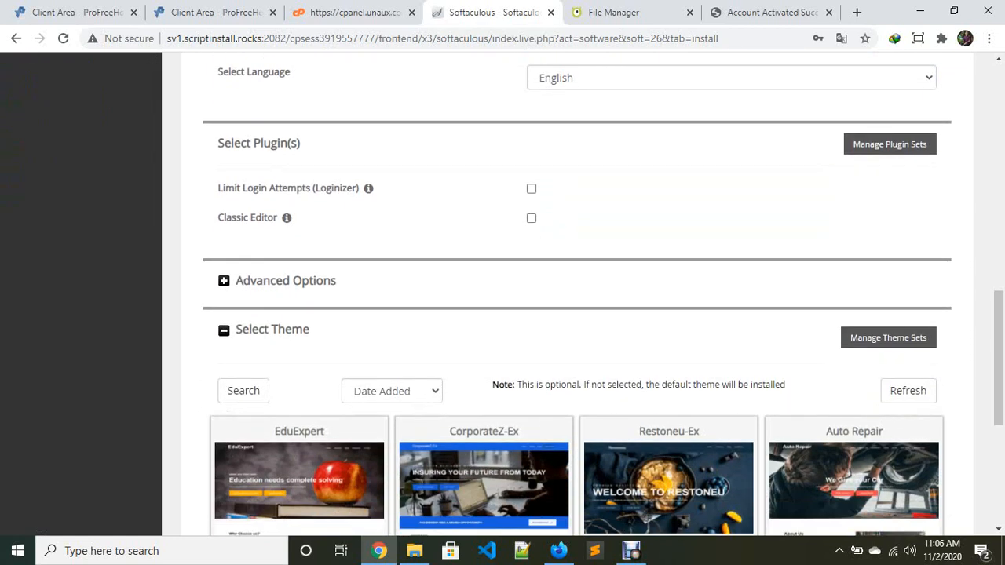
scroll(581, 299, "down", 1)
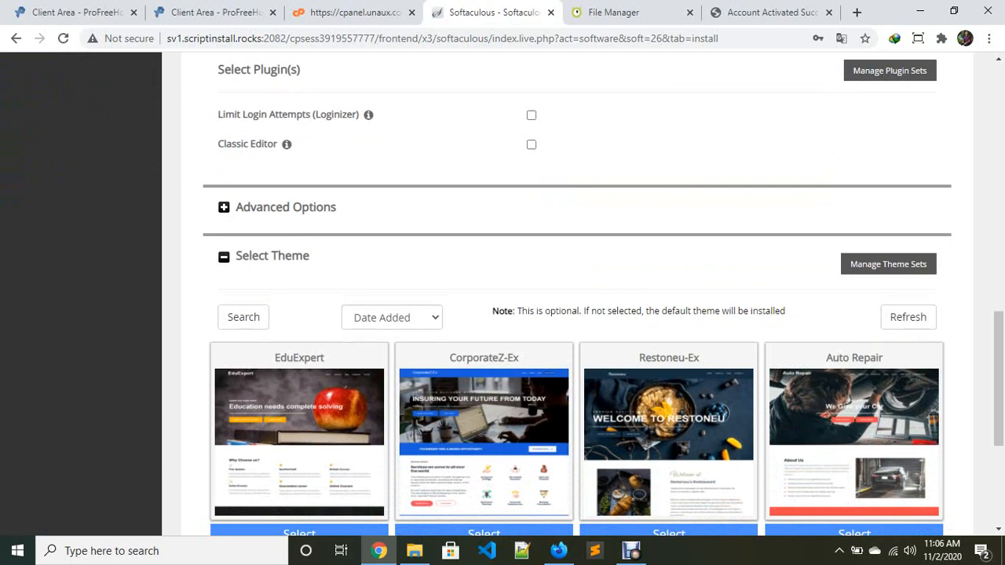
scroll(581, 298, "down", 4)
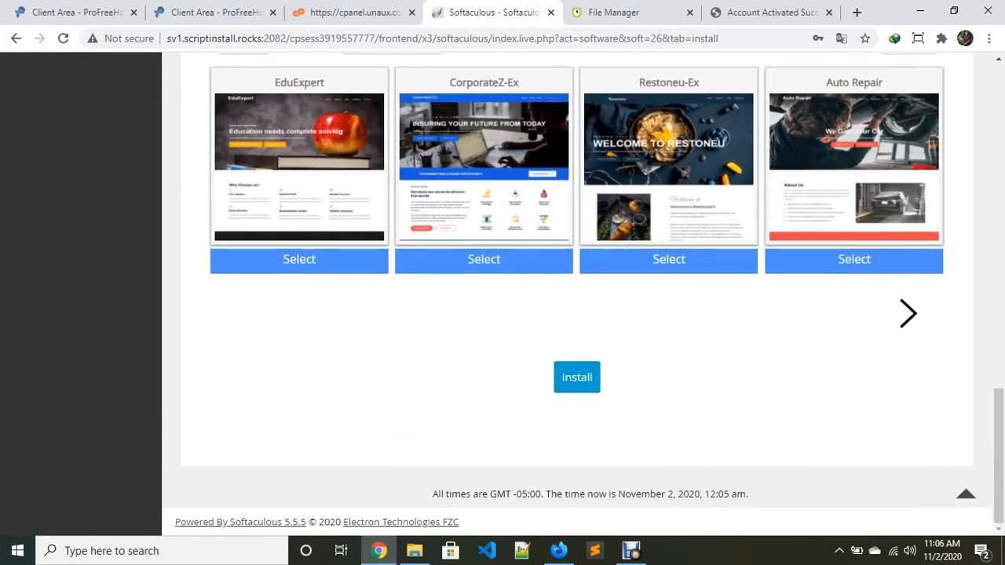
scroll(299, 228, "up", 1)
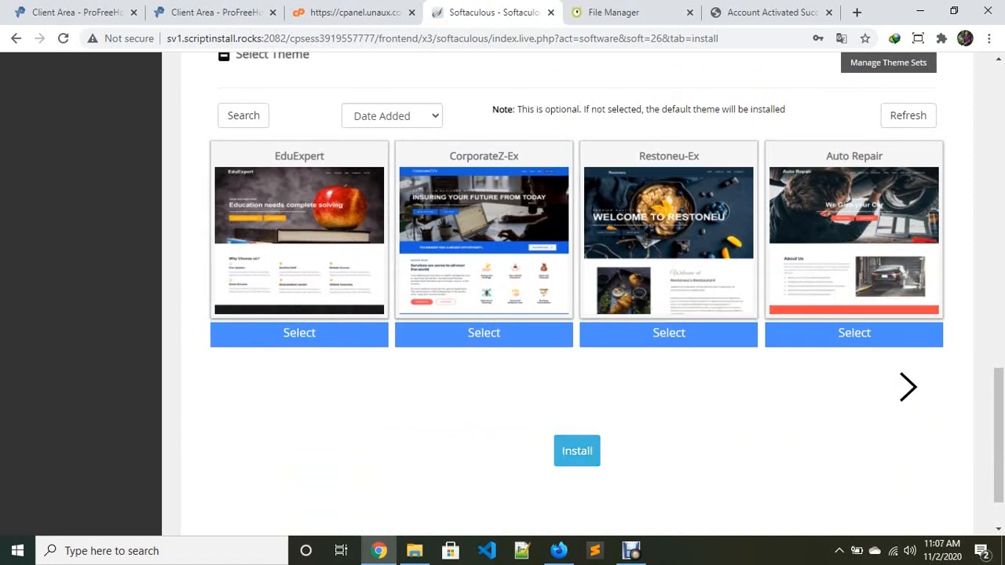
left_click(577, 451)
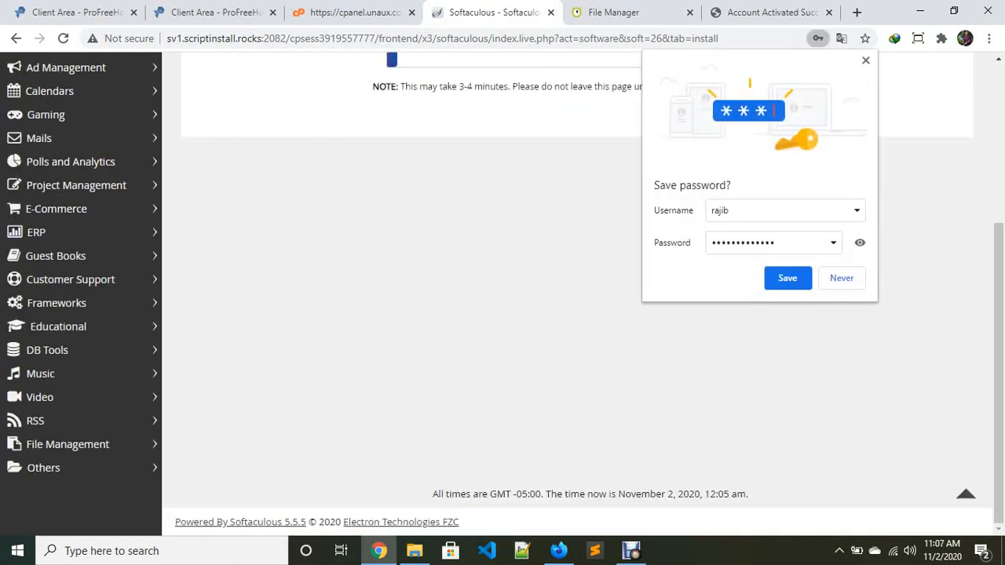
left_click(577, 451)
scroll(577, 450, "up", 4)
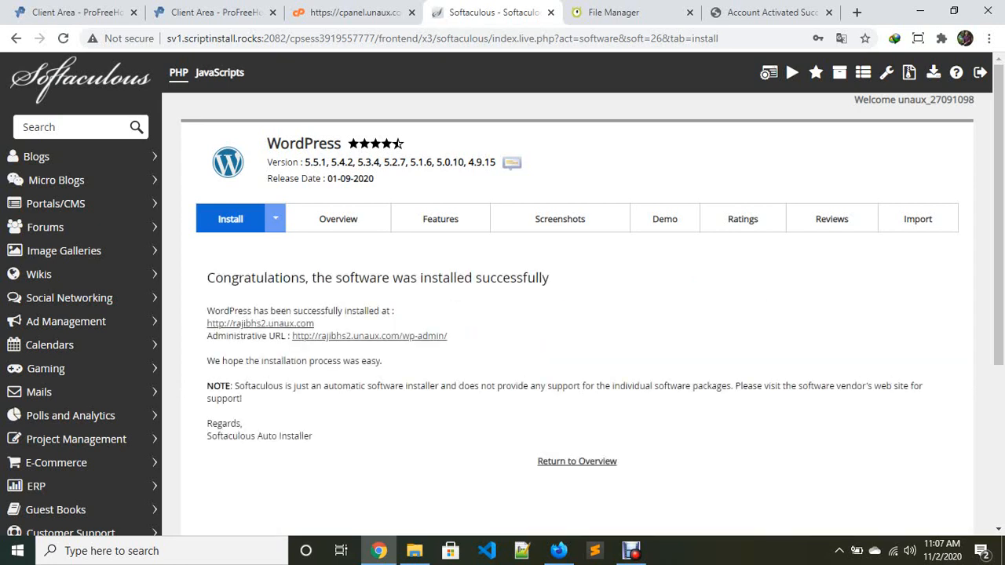
Step: Reload the hosted website in its already open browser tab and look through the whole blog homepage
left_click(765, 11)
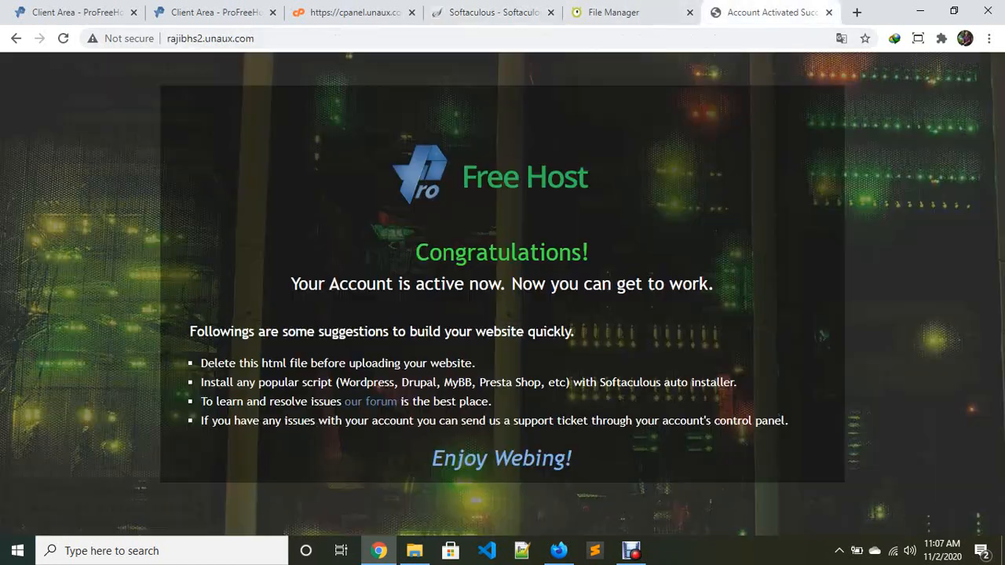
key("F5")
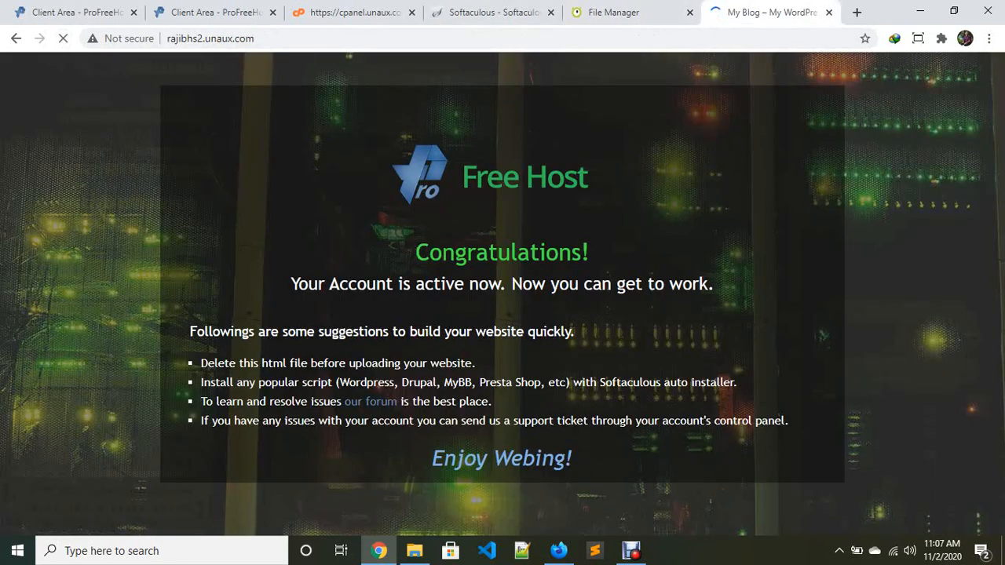
scroll(503, 294, "down", 8)
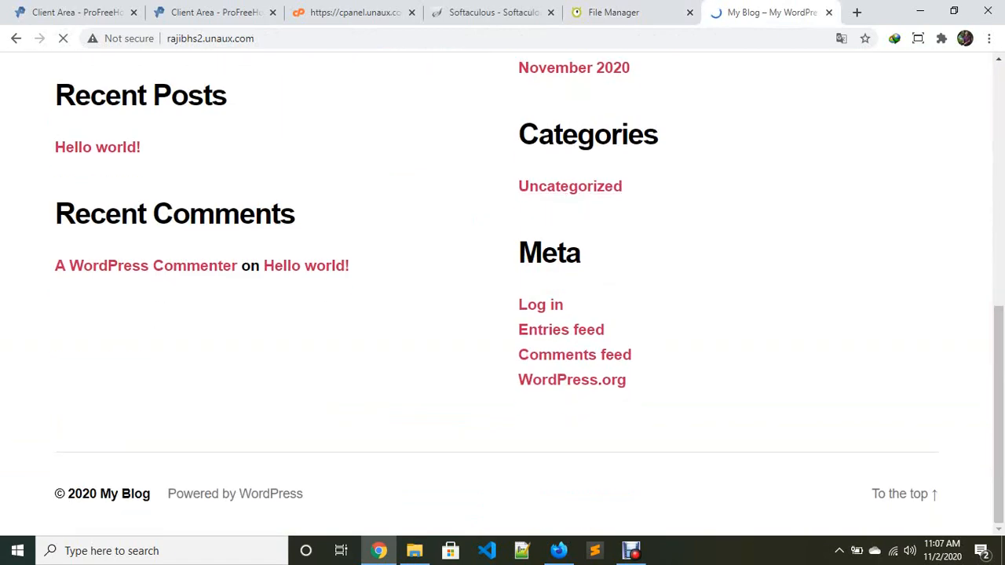
scroll(495, 259, "up", 10)
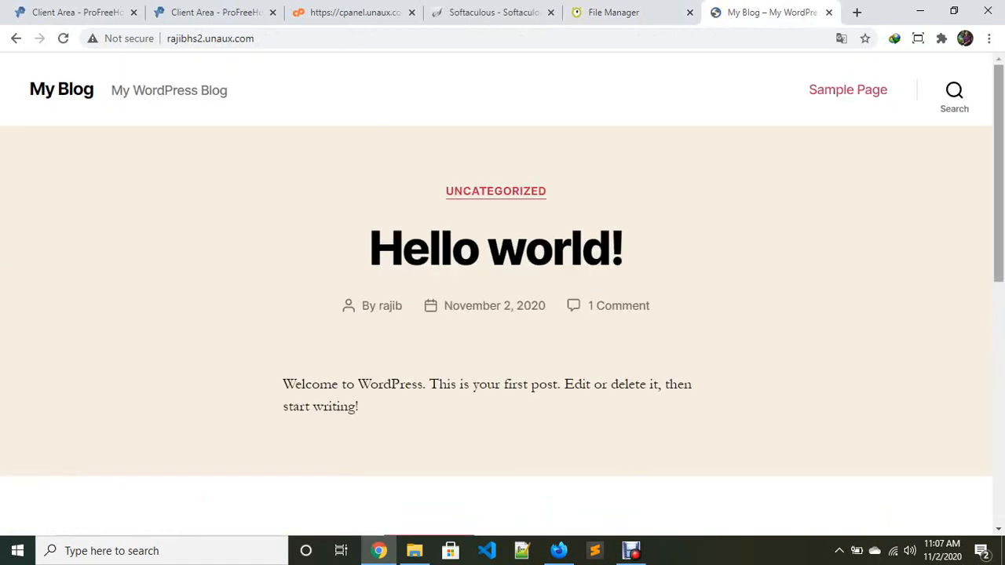
scroll(503, 294, "down", 10)
scroll(502, 294, "up", 10)
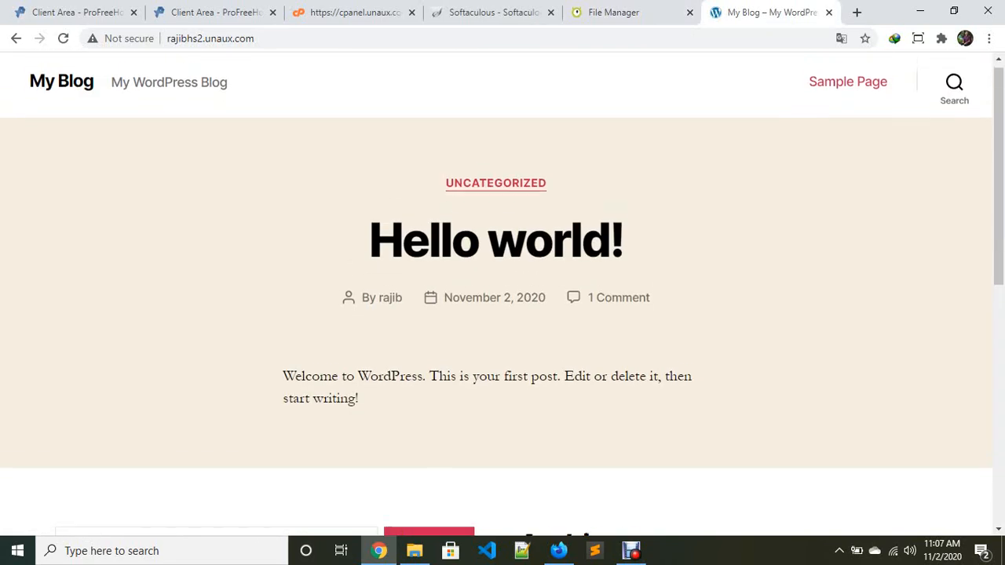
scroll(502, 295, "down", 10)
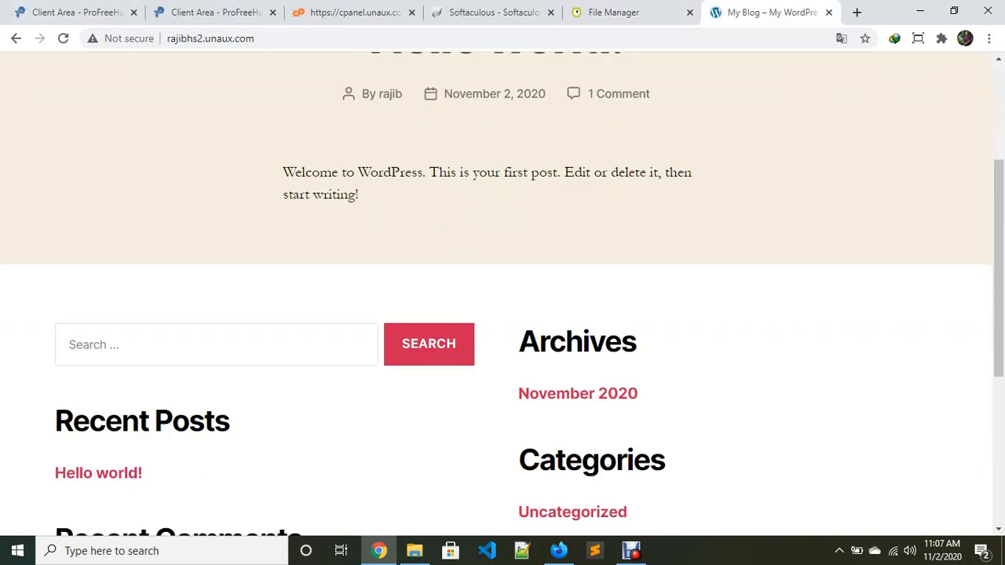
scroll(502, 295, "up", 10)
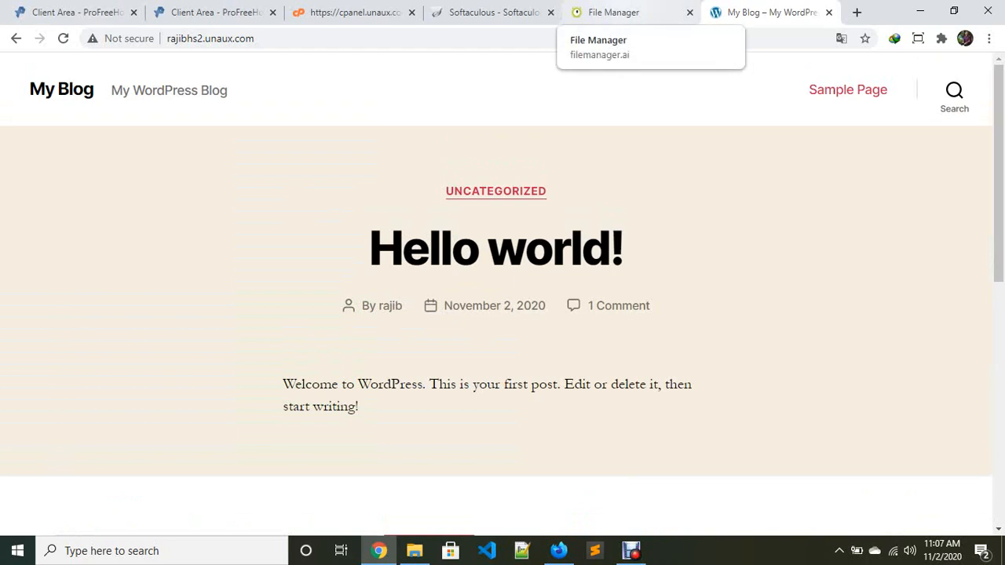
scroll(502, 294, "down", 10)
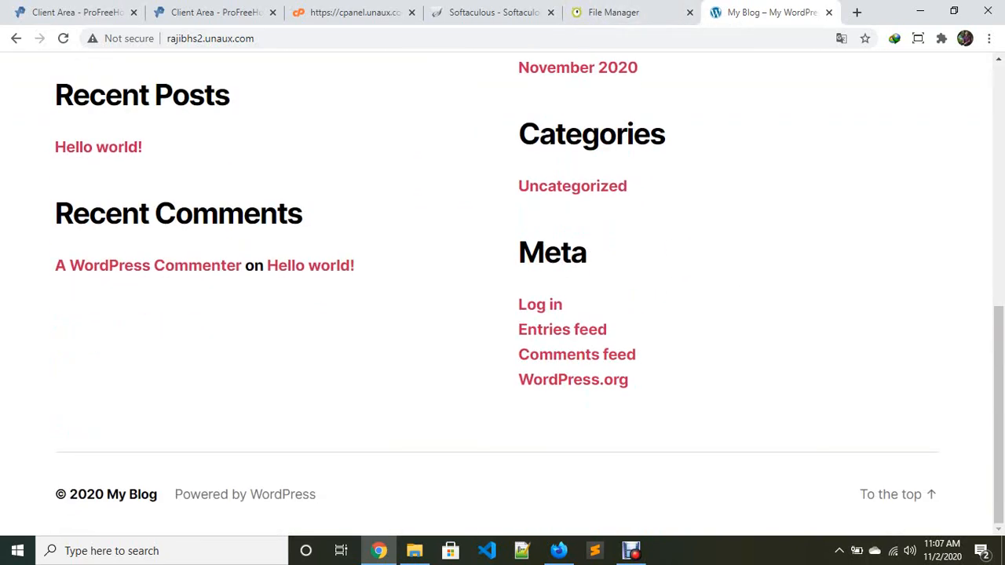
scroll(502, 295, "up", 10)
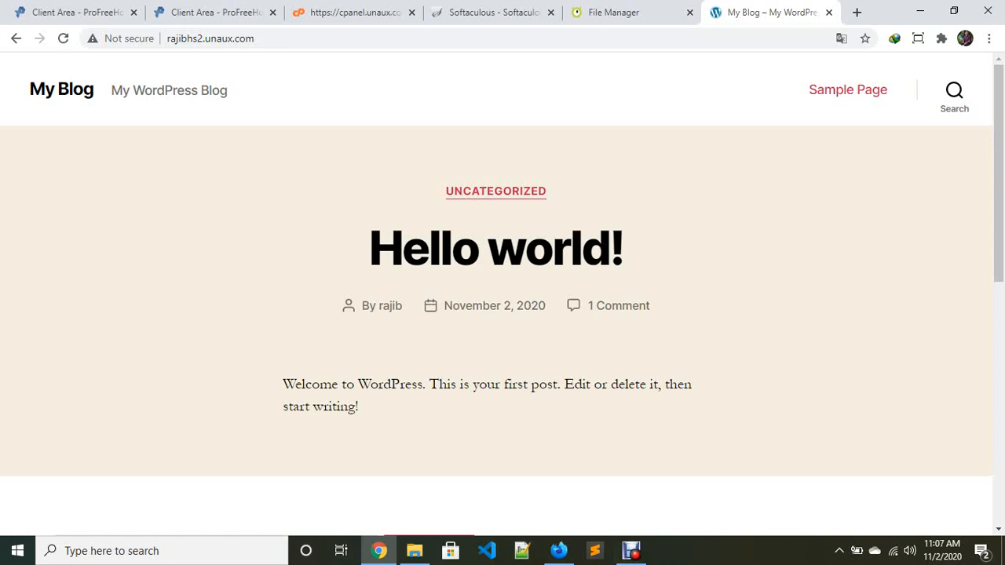
Step: Open the WordPress admin login page in a new browser tab by adding wp-admin/ to the hosted site's address
left_click(211, 38)
key("ctrl+c")
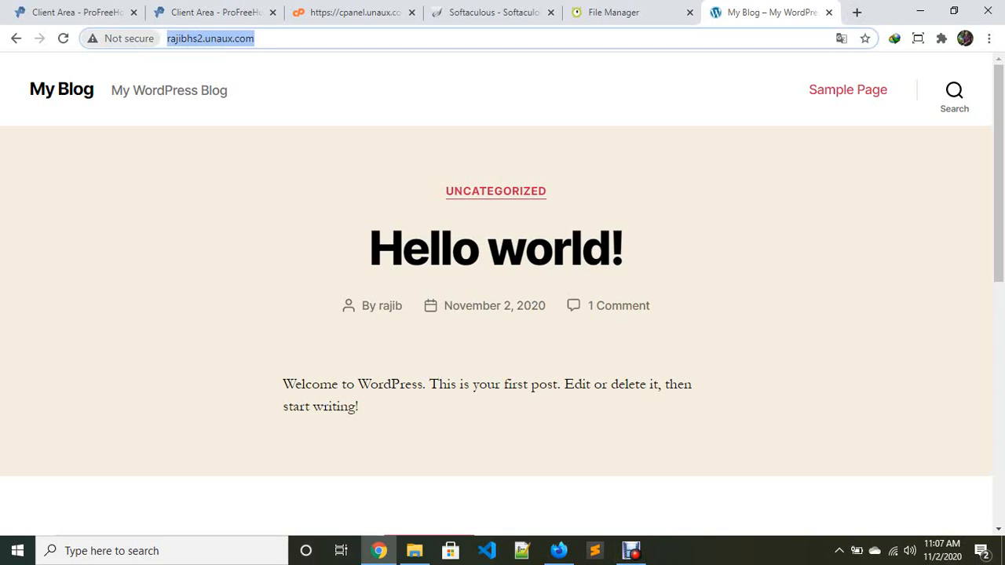
left_click(856, 12)
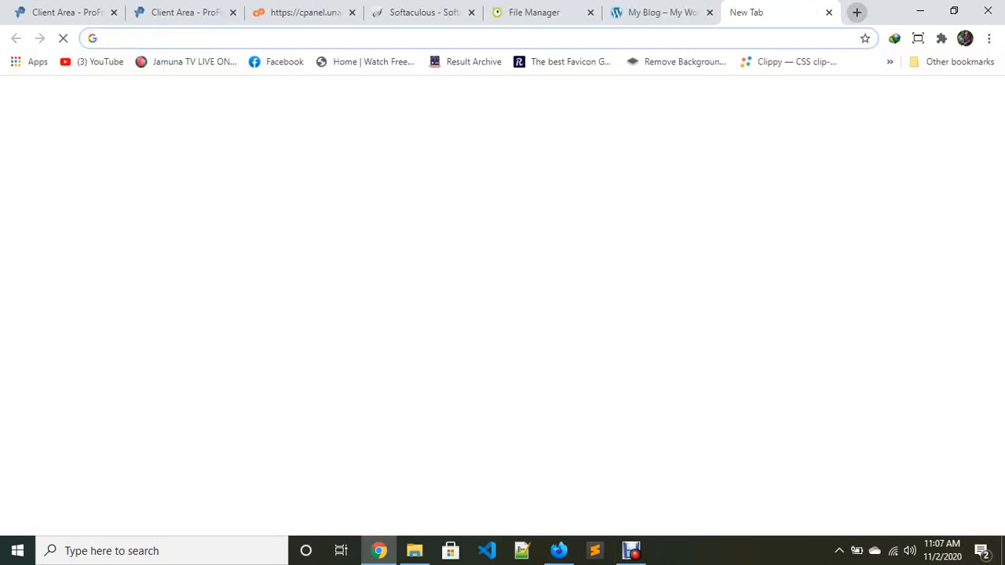
key("ctrl+v")
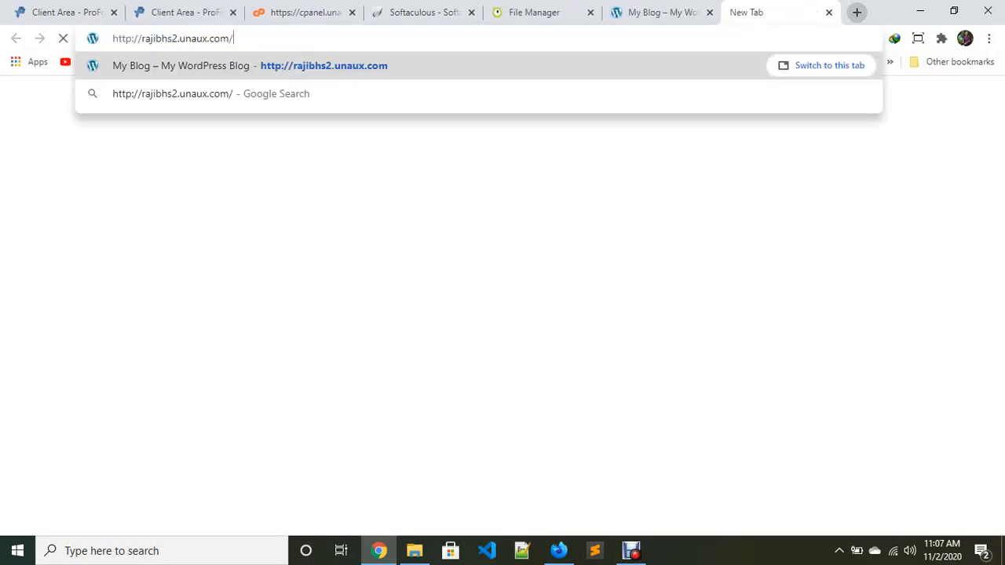
type("wp-")
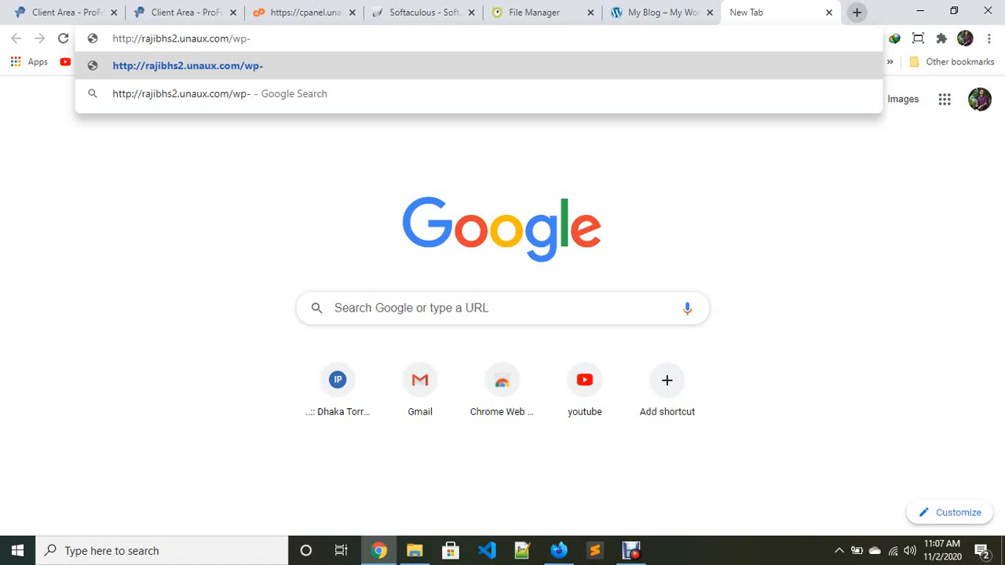
type("admin")
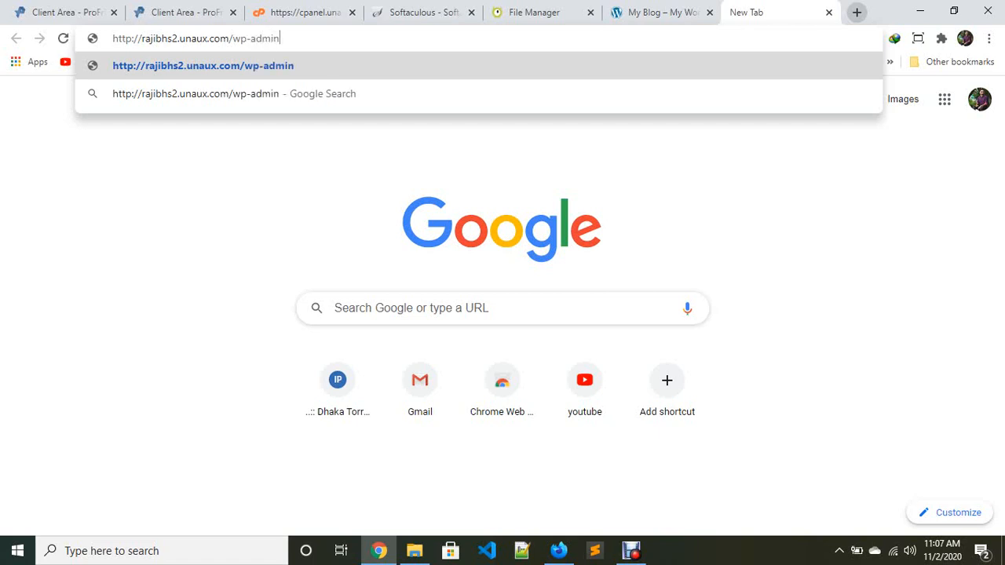
type("/")
key("Return")
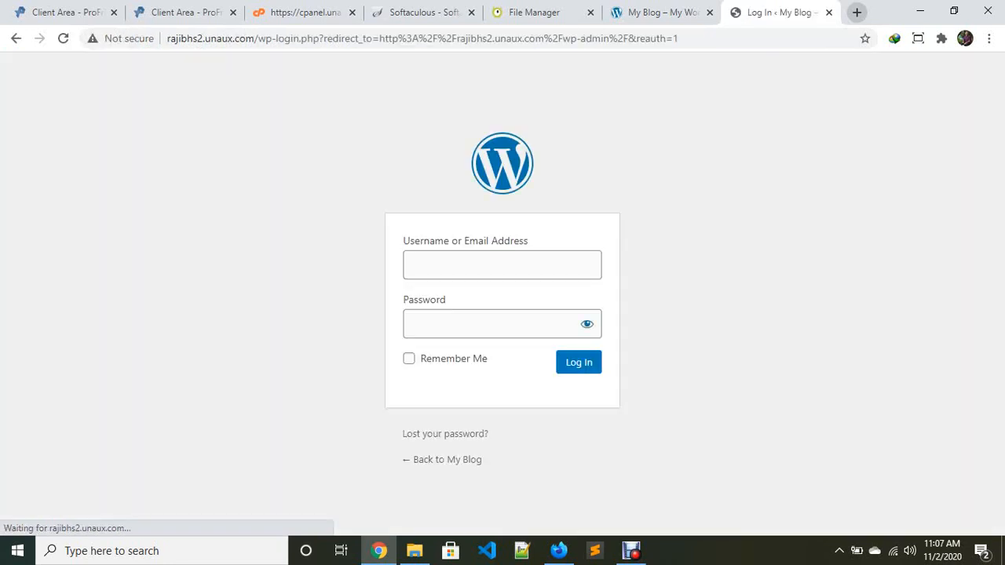
Step: Fill in the admin username and password from the saved suggestion for the other site and try to log in
type("r")
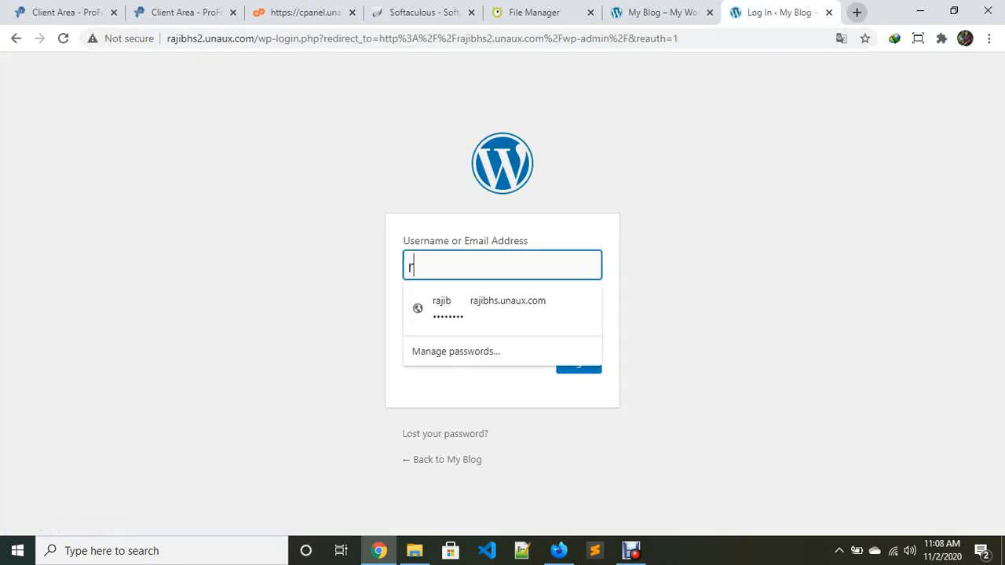
key("Down")
key("Return")
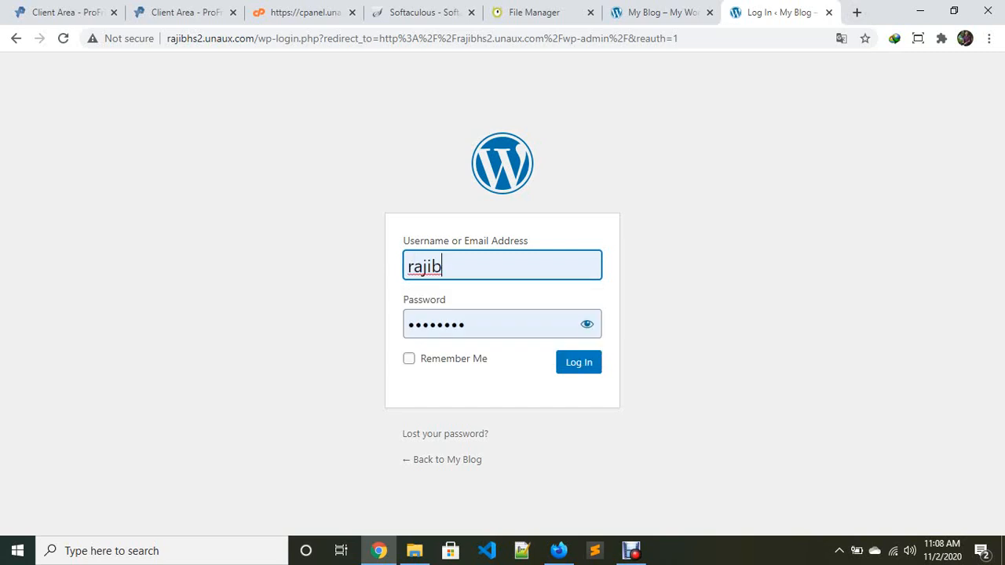
key("Return")
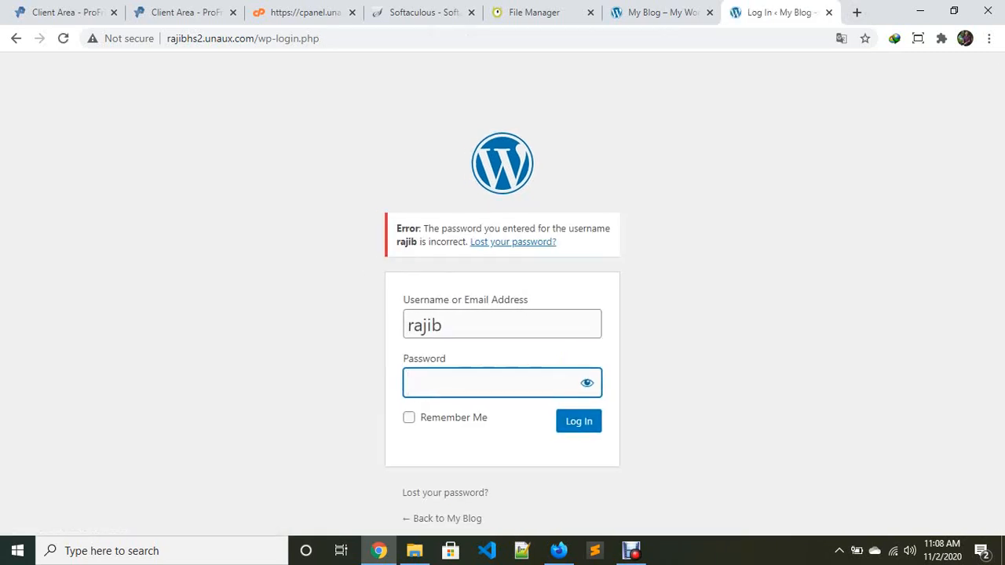
Step: Log in with the custom admin password without saving it in the browser, and look through the WordPress dashboard
type("*****")
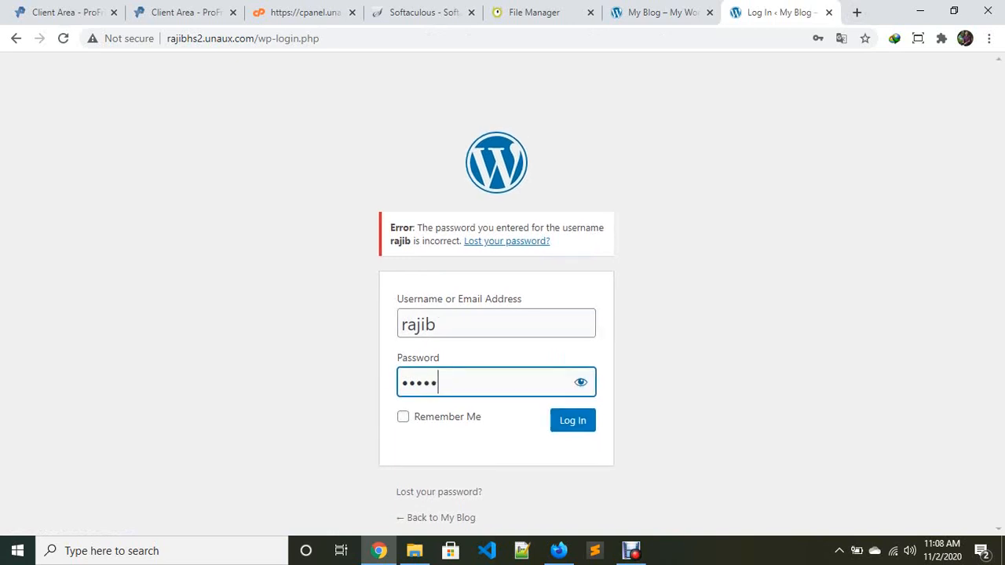
type("********")
left_click(572, 420)
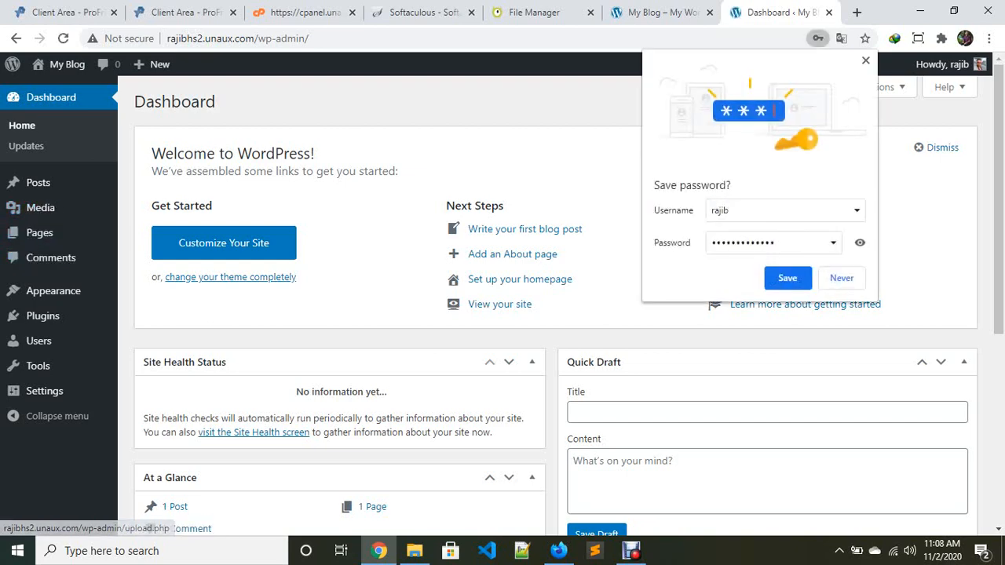
key("Escape")
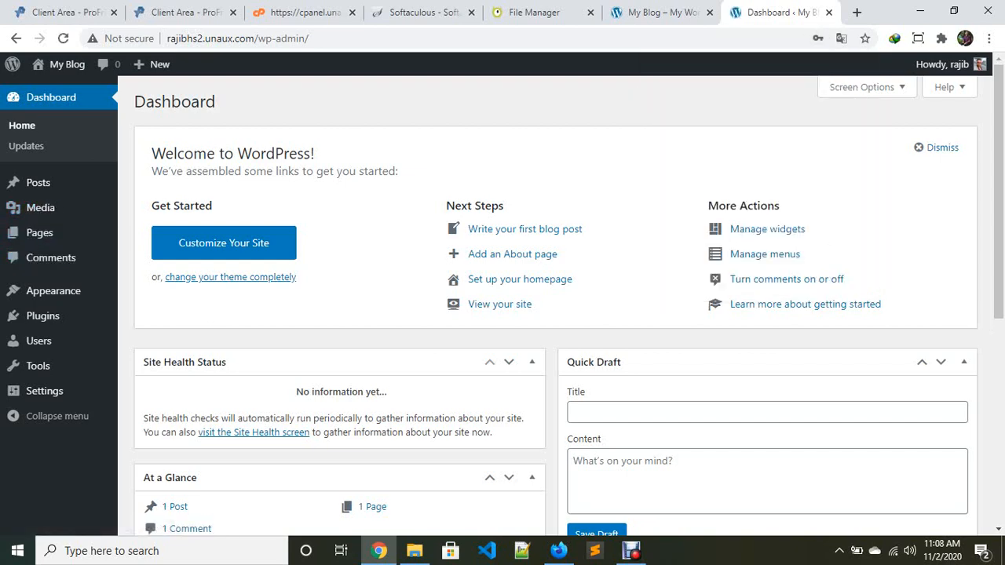
scroll(556, 306, "down", 5)
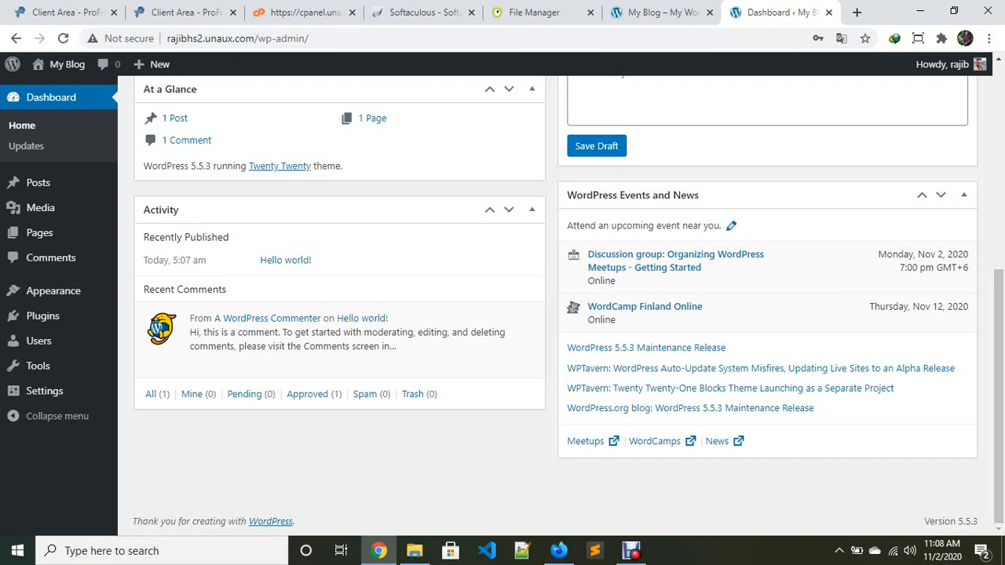
left_click(632, 550)
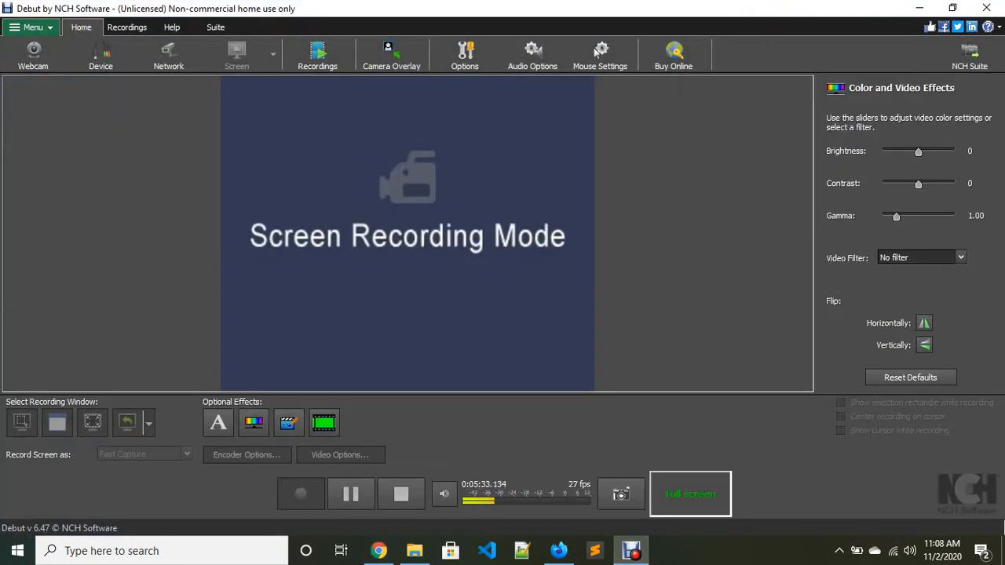